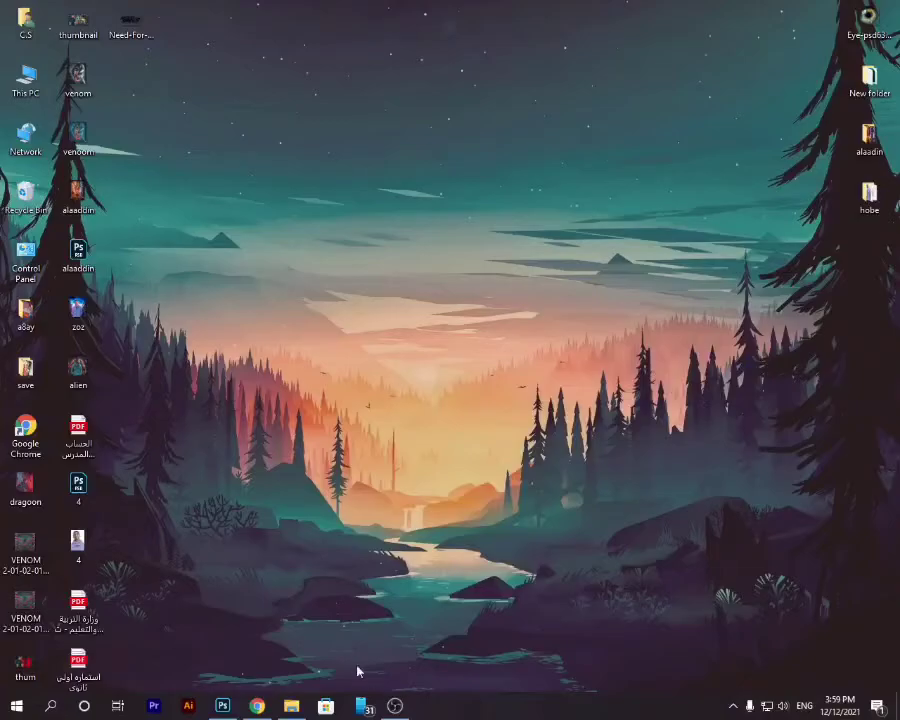
- Open the hobe folder and carry the boy's PhotoRoom photo over to Photoshop
left_click(291, 706)
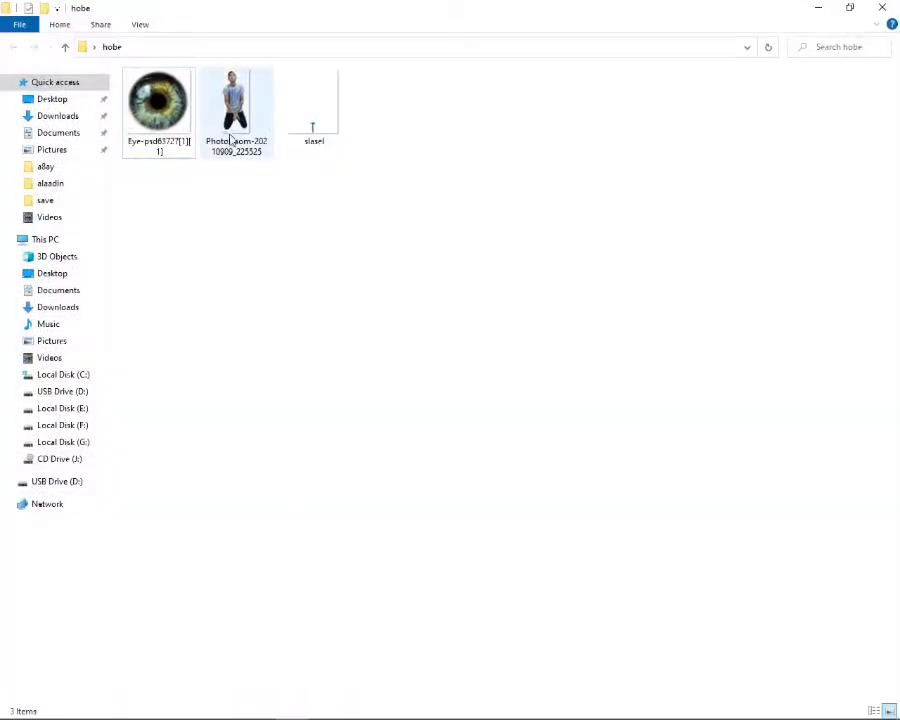
left_click_drag(231, 140, 227, 711)
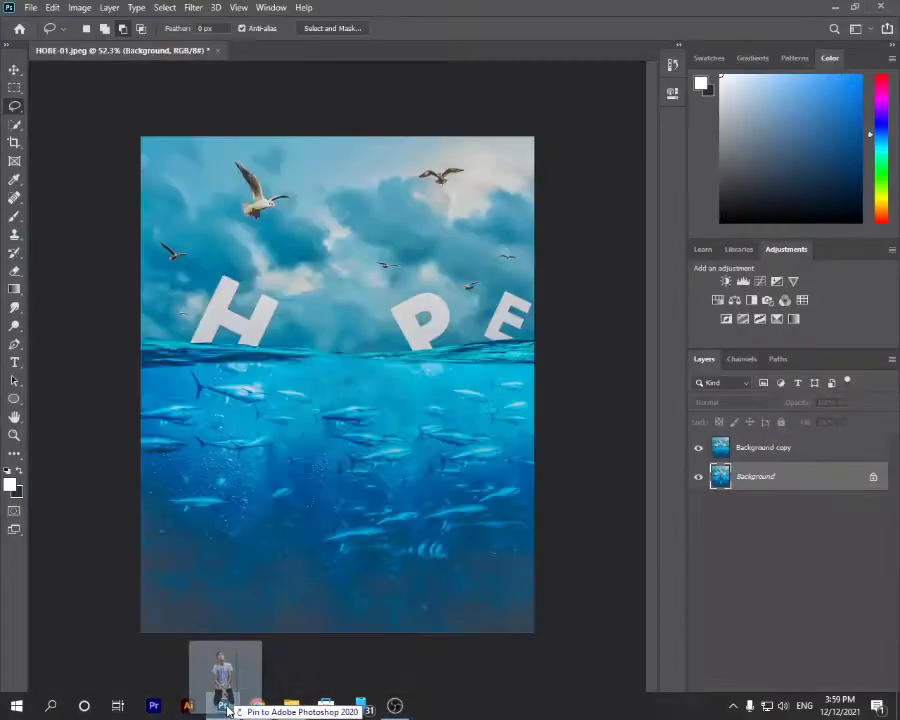
- Place the boy's photo above Background copy, scaled to about 58% and centred below the letters
left_click_drag(227, 711, 745, 480)
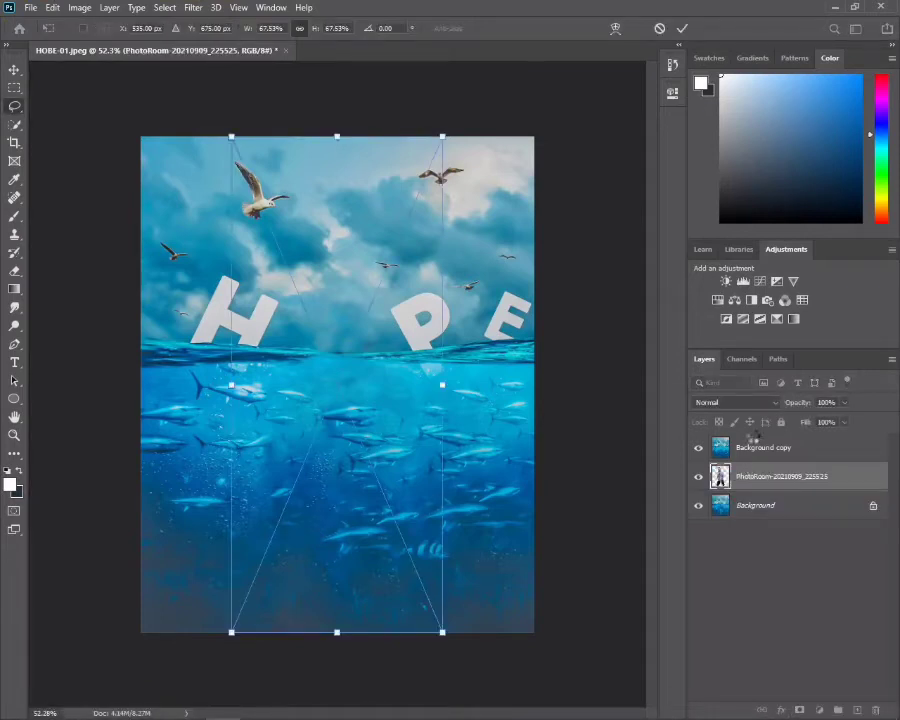
left_click_drag(757, 478, 757, 445)
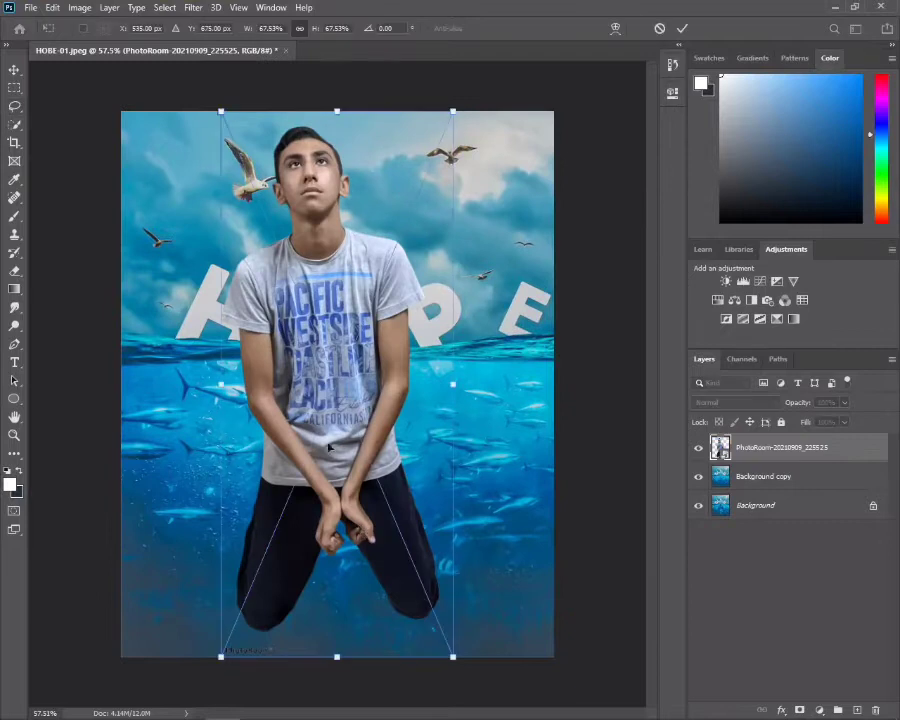
left_click_drag(455, 111, 437, 150)
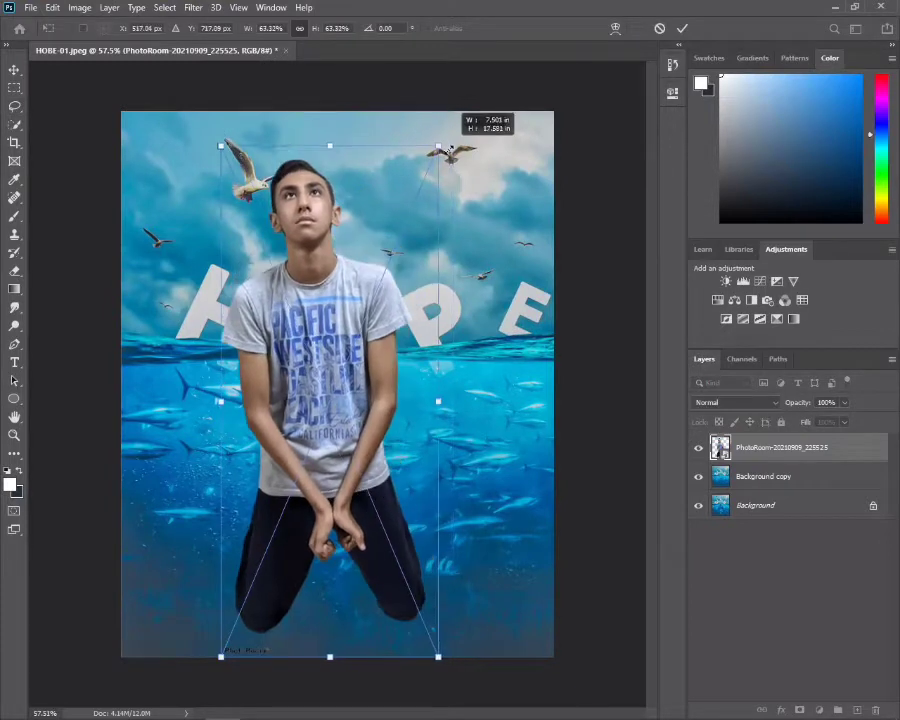
left_click_drag(368, 296, 382, 334)
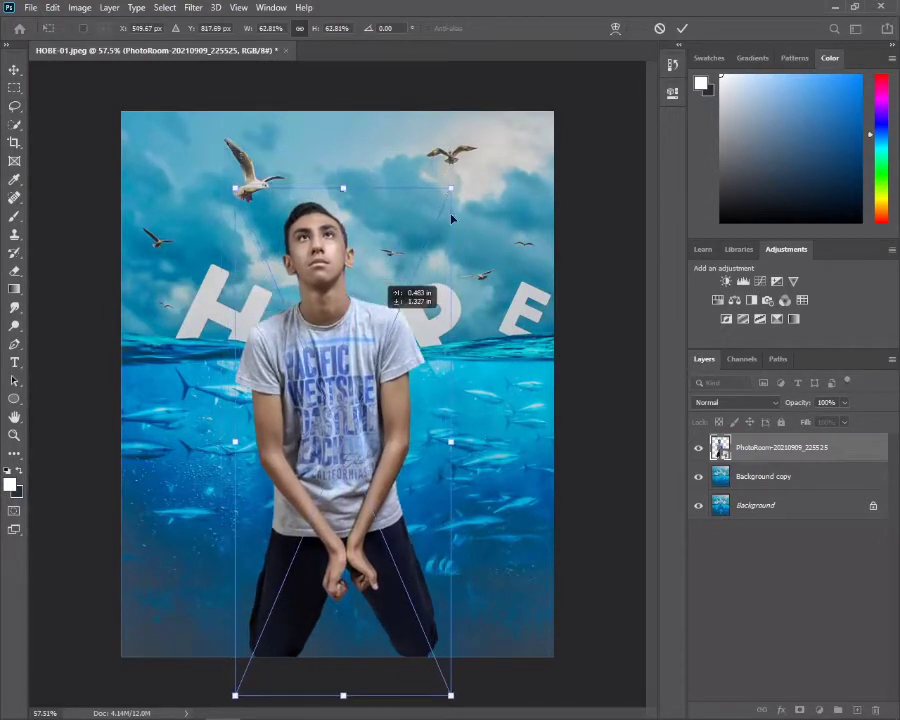
left_click_drag(451, 188, 428, 283)
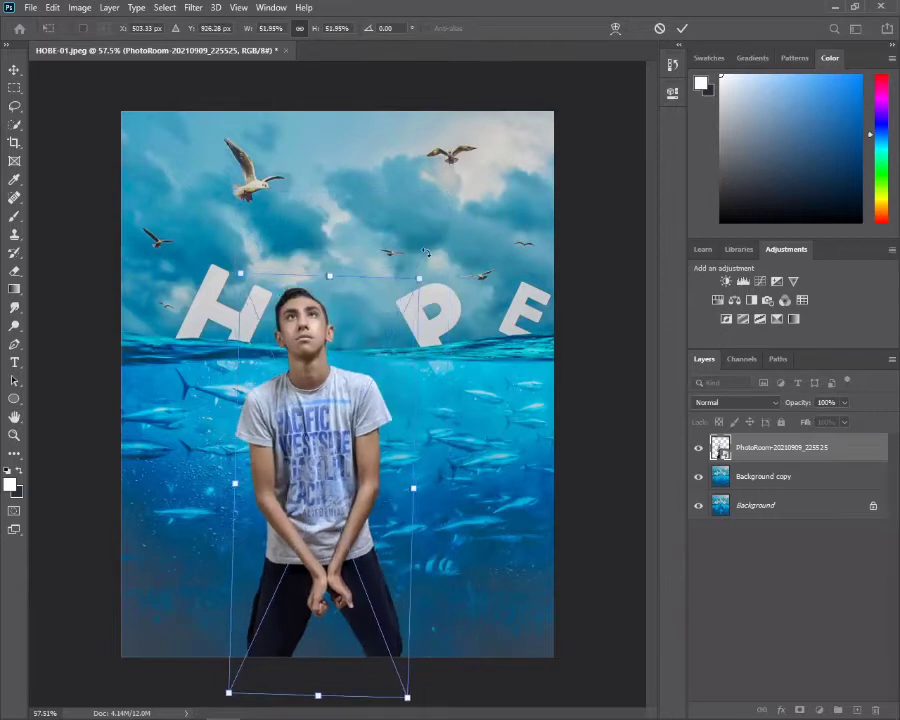
left_click_drag(374, 347, 382, 346)
left_click_drag(445, 490, 449, 491)
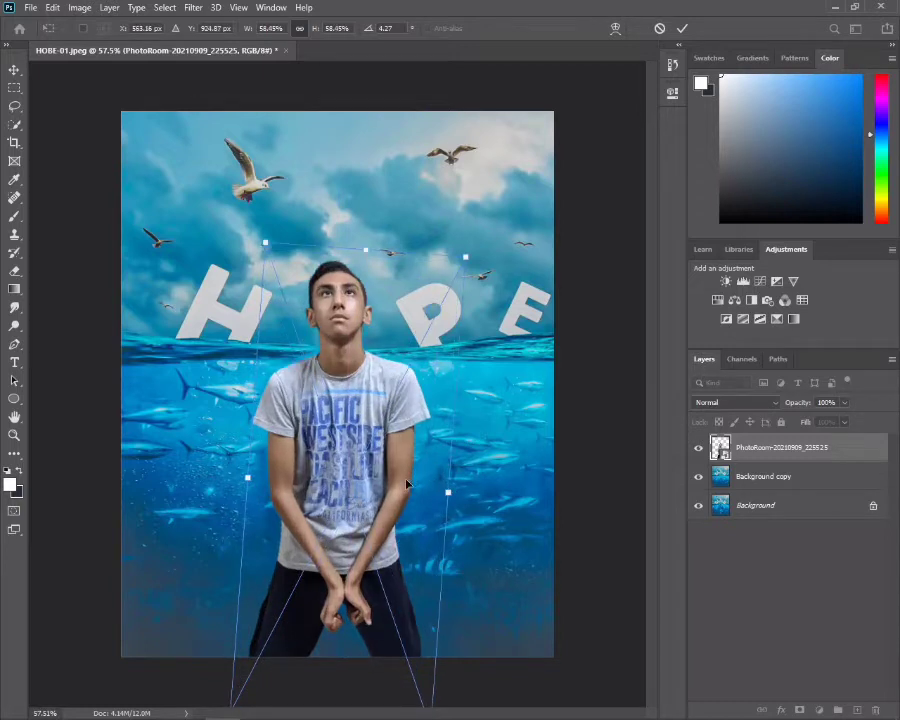
left_click_drag(405, 484, 403, 490)
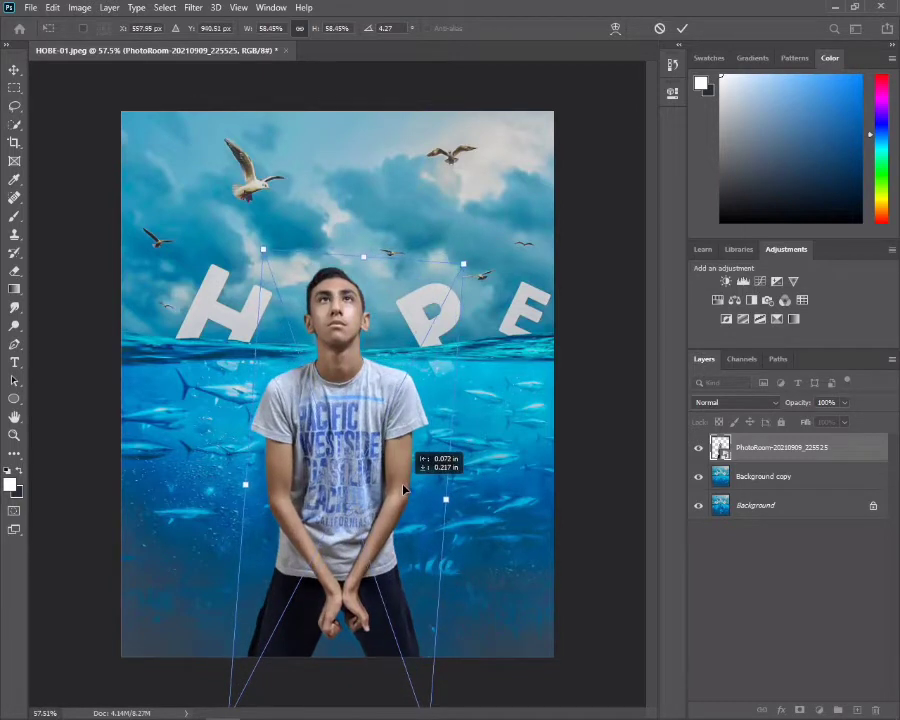
key("Return")
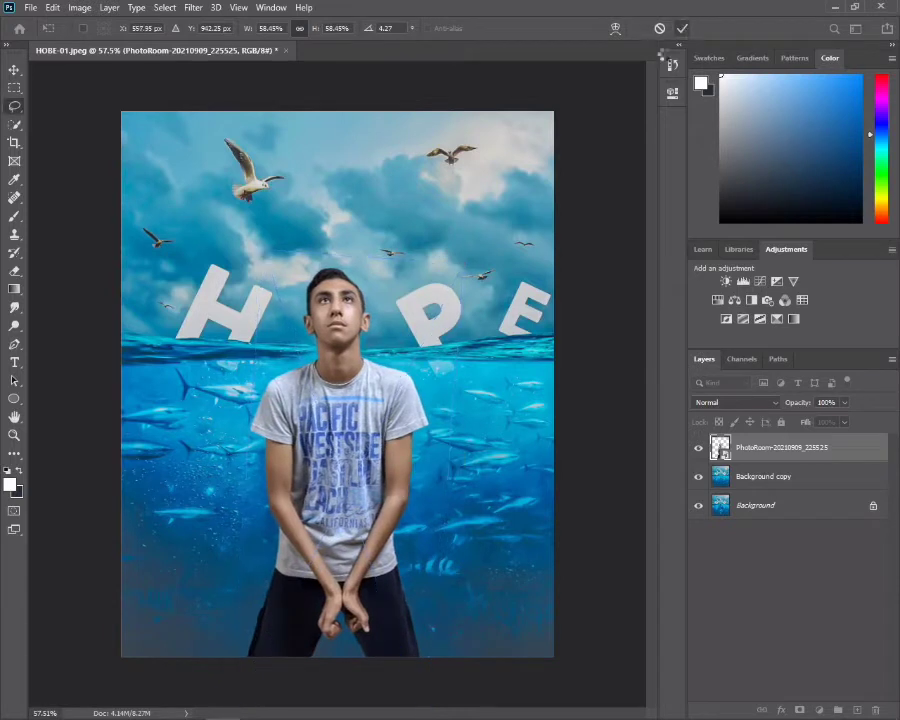
- Move the PhotoRoom layer down about 11 px so the waterline crosses the boy's neck
scroll(405, 505, "up", 2)
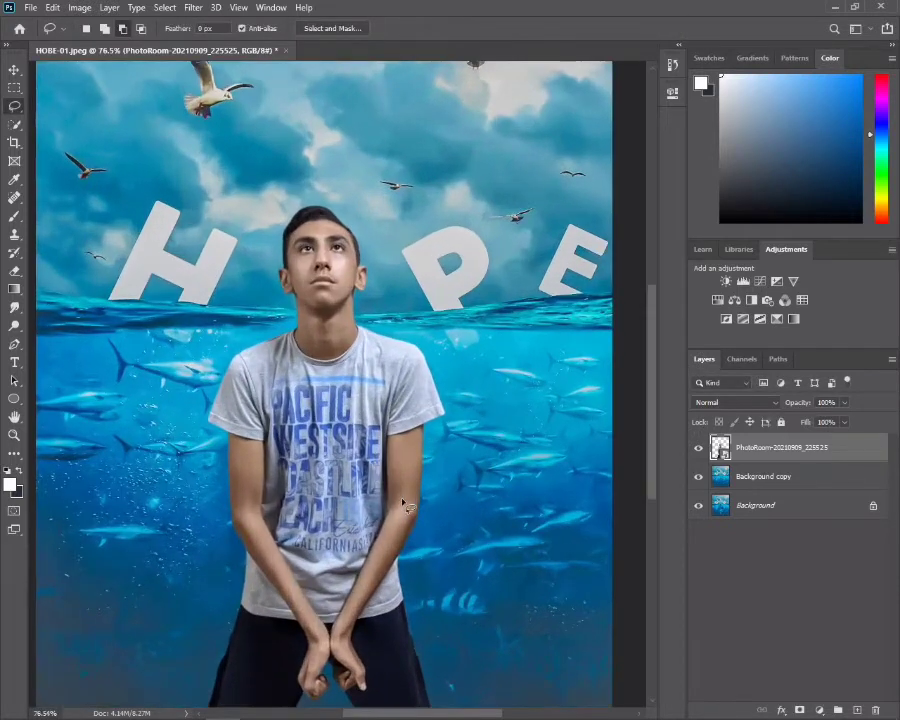
scroll(311, 325, "up", 2)
scroll(315, 281, "up", 2)
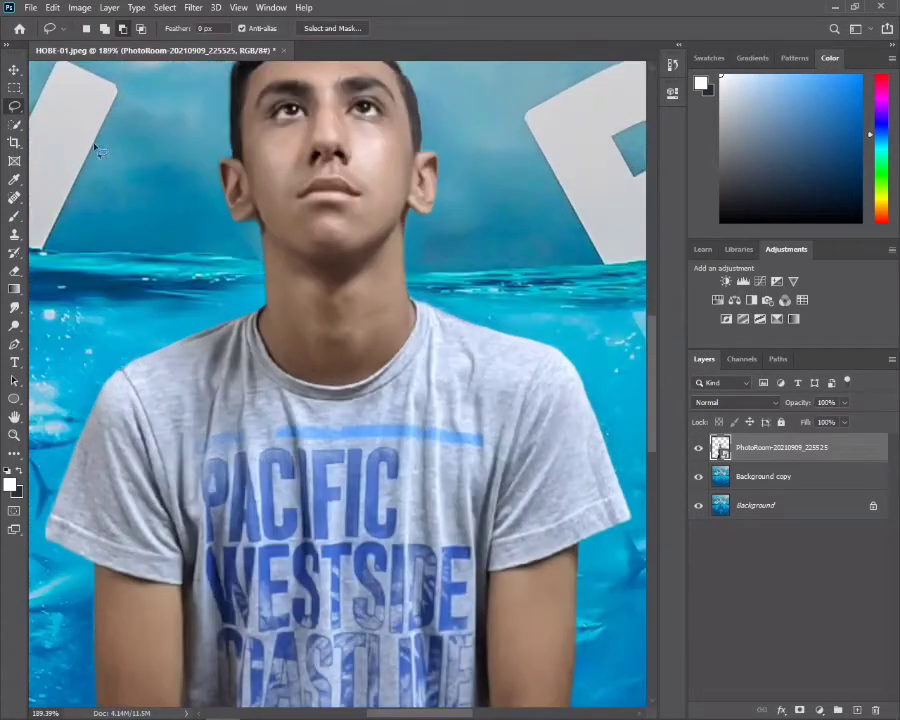
left_click(14, 70)
left_click_drag(340, 285, 340, 296)
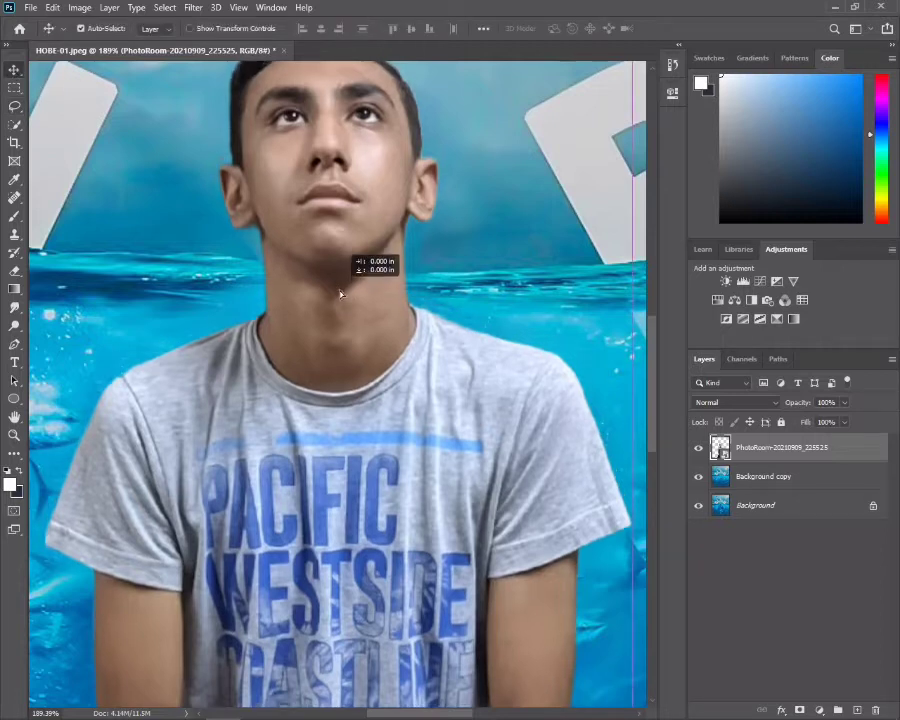
scroll(342, 296, "down", 2)
scroll(350, 300, "down", 3)
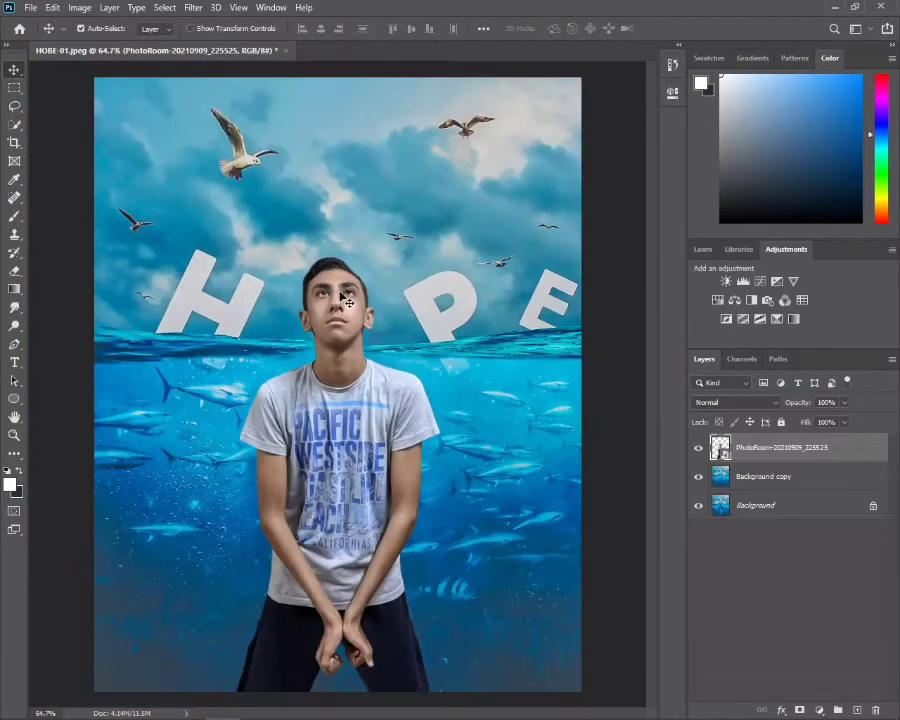
scroll(370, 370, "down", 1)
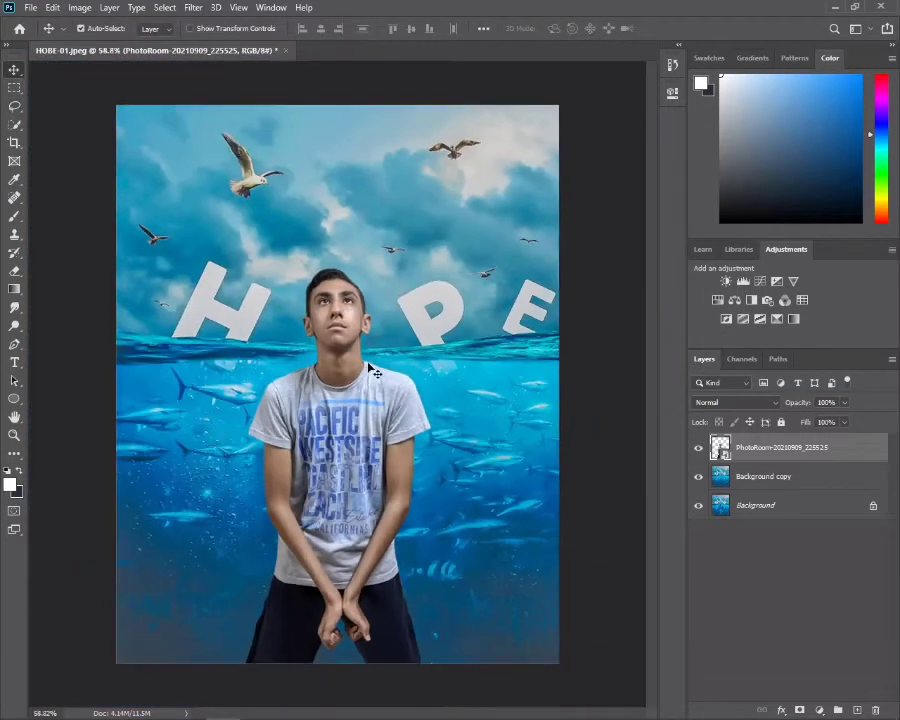
- Puppet-warp the boy with pins on head, hands and legs, straightening and lengthening his lower body
left_click(52, 8)
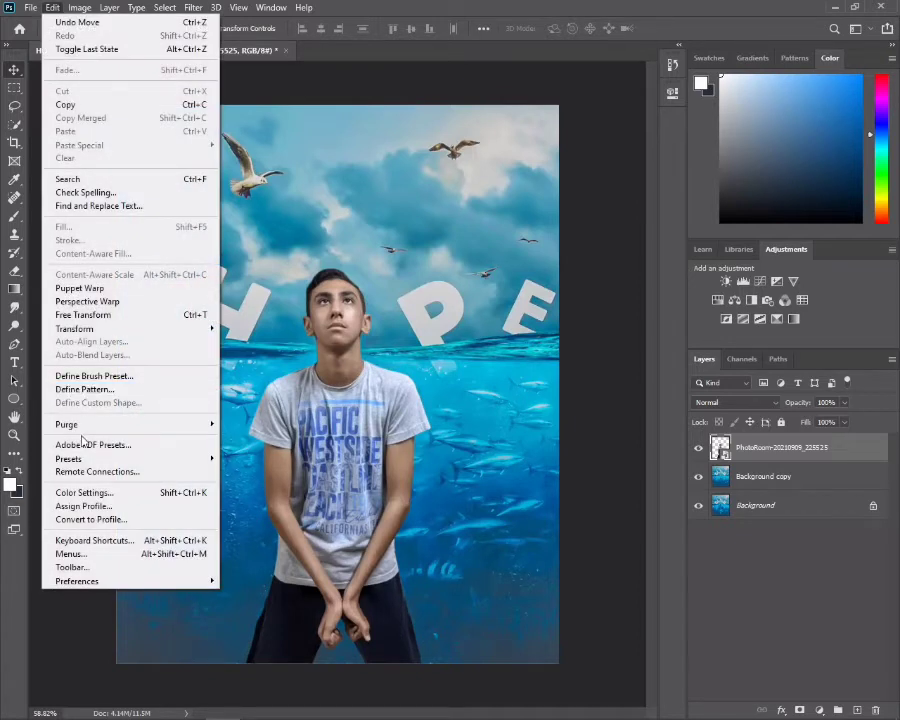
left_click(80, 288)
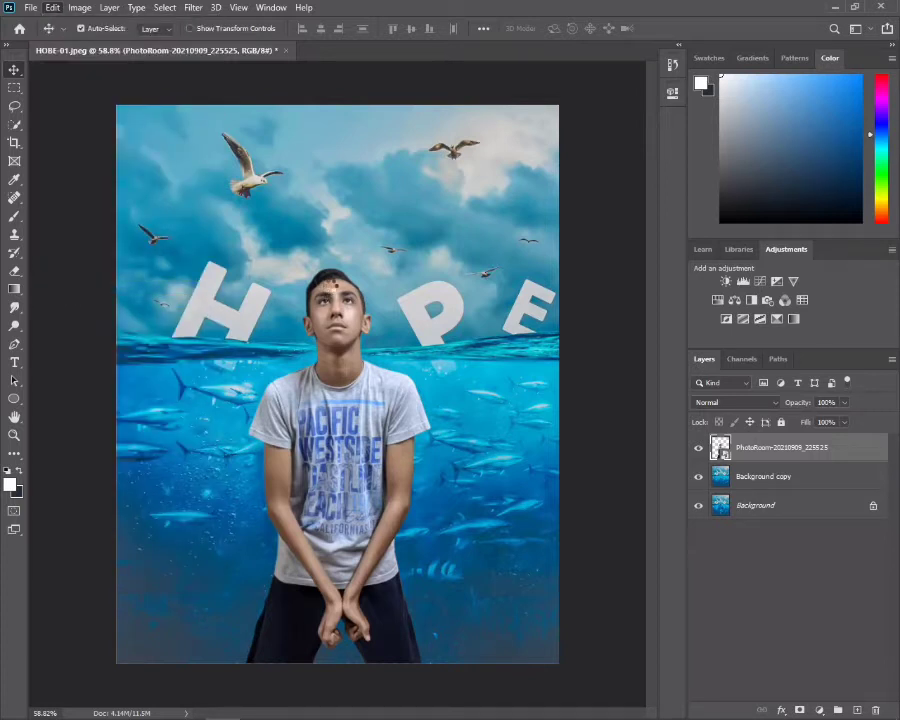
left_click(330, 285)
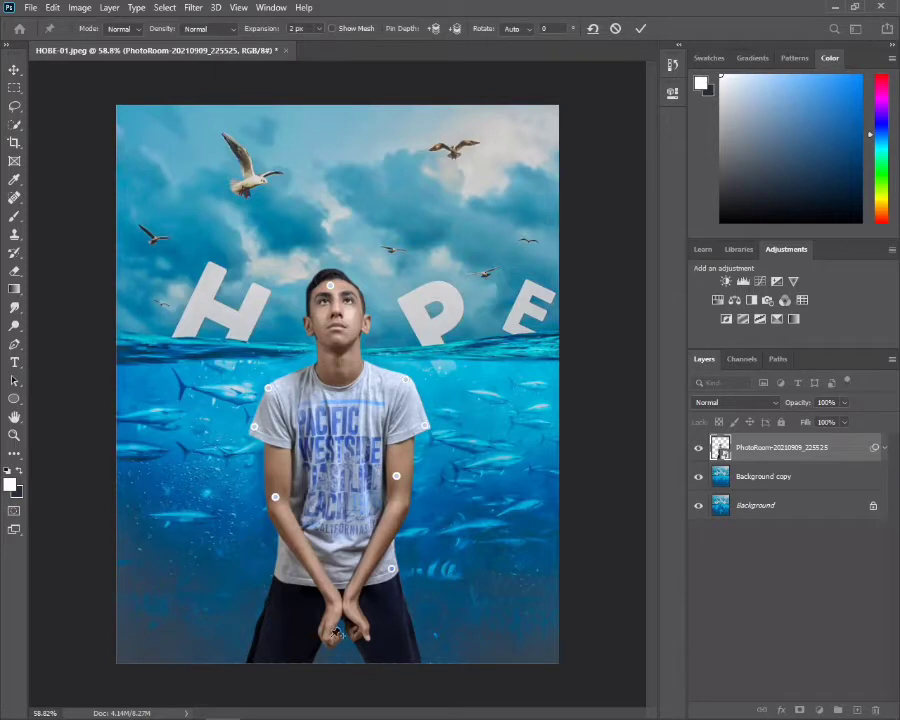
left_click(330, 634)
left_click(387, 666)
left_click(288, 667)
left_click(404, 627)
left_click(369, 627)
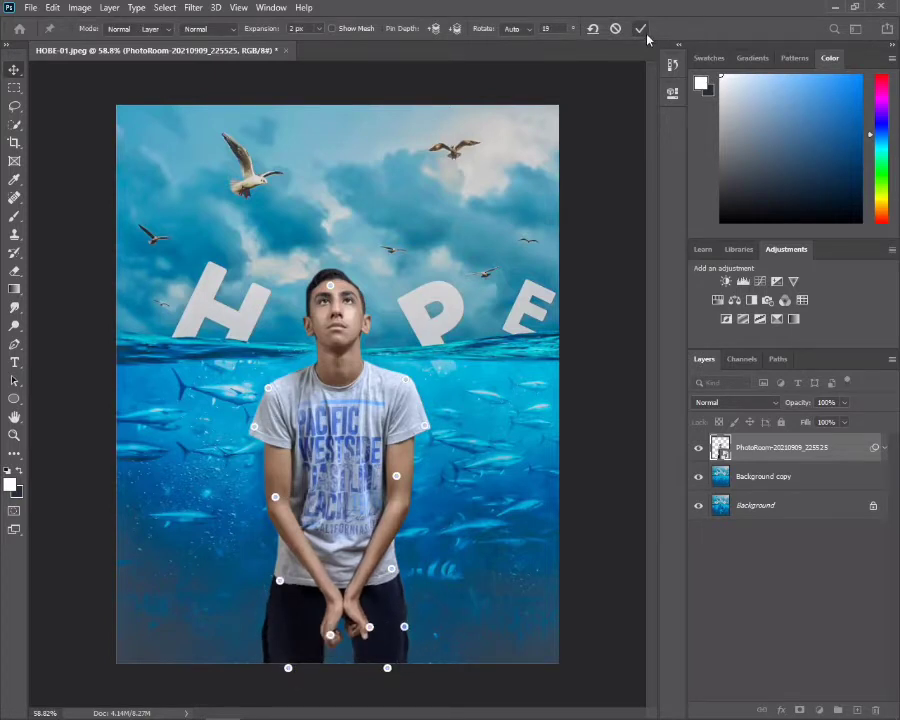
left_click(640, 28)
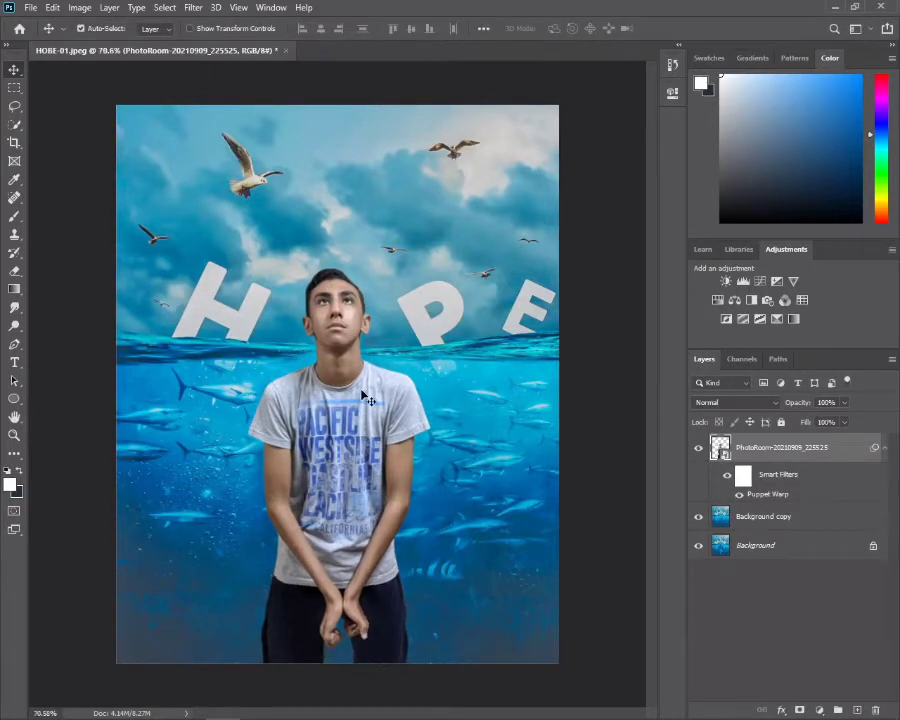
- Rasterize the boy's warped layer
scroll(365, 397, "up", 1)
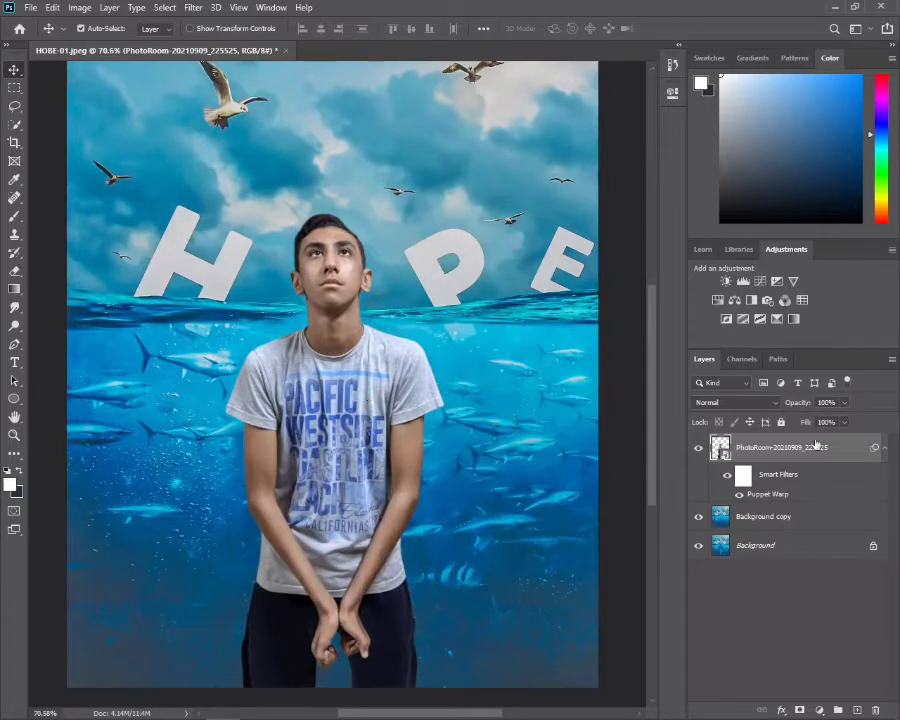
right_click(817, 445)
left_click(662, 371)
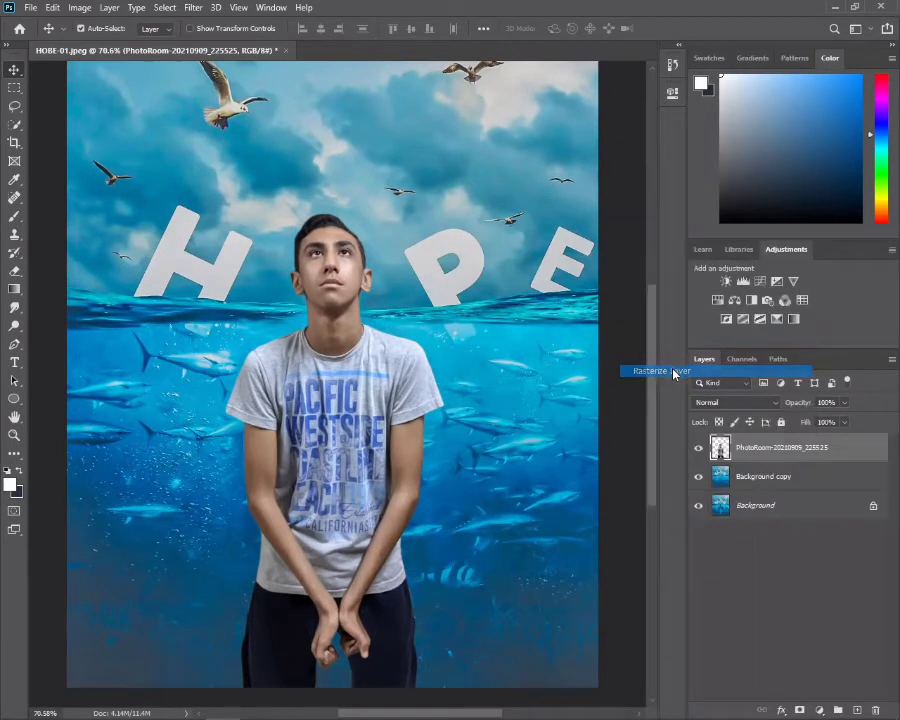
scroll(345, 272, "up", 1)
- Grade the boy with the Camera Raw filter: Clarity +38, Vibrance +23
left_click(193, 7)
left_click(226, 90)
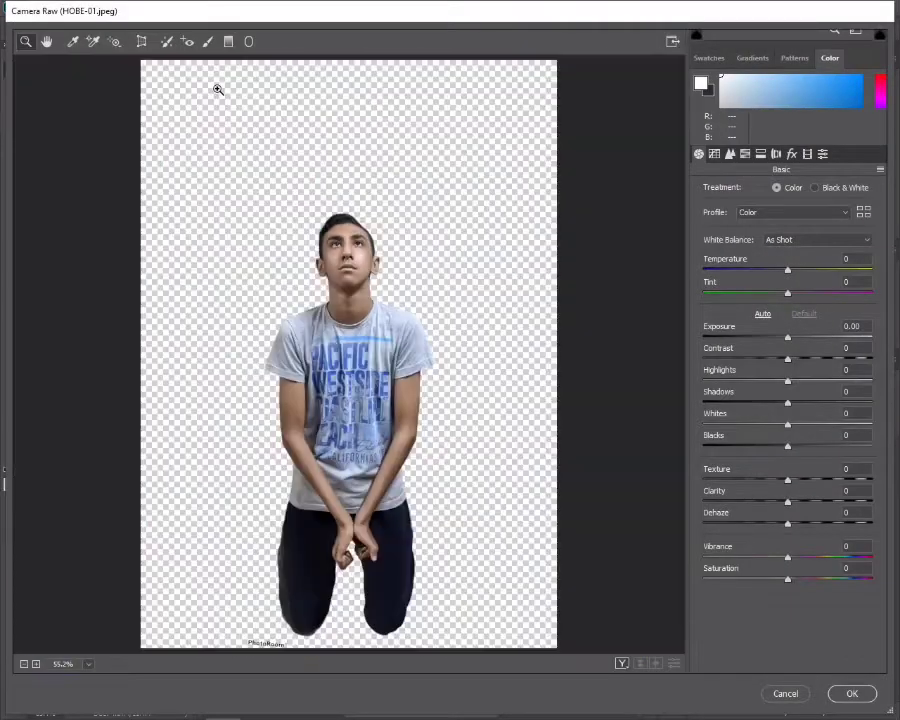
left_click(820, 502)
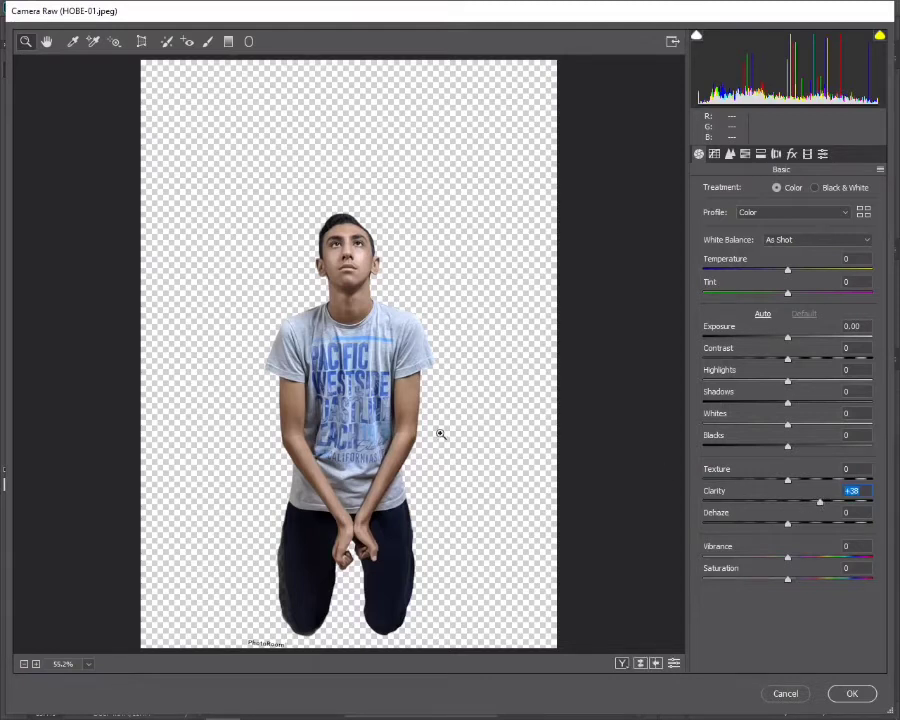
left_click(417, 300)
left_click(807, 557)
left_click(851, 694)
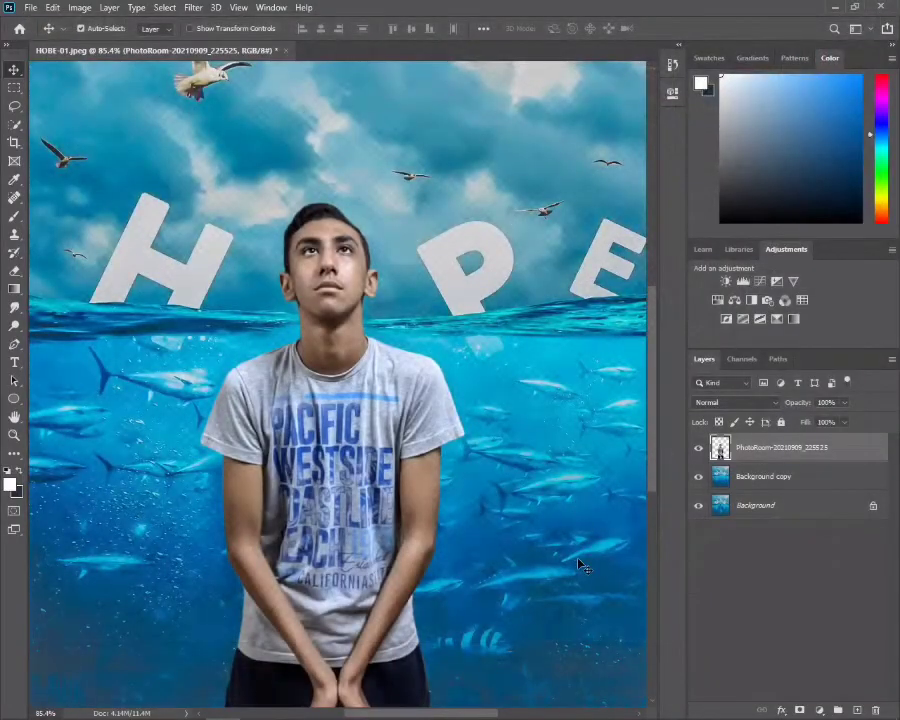
- Create Group 1 and move the boy's layer into it
scroll(394, 460, "down", 1)
scroll(394, 460, "down", 1)
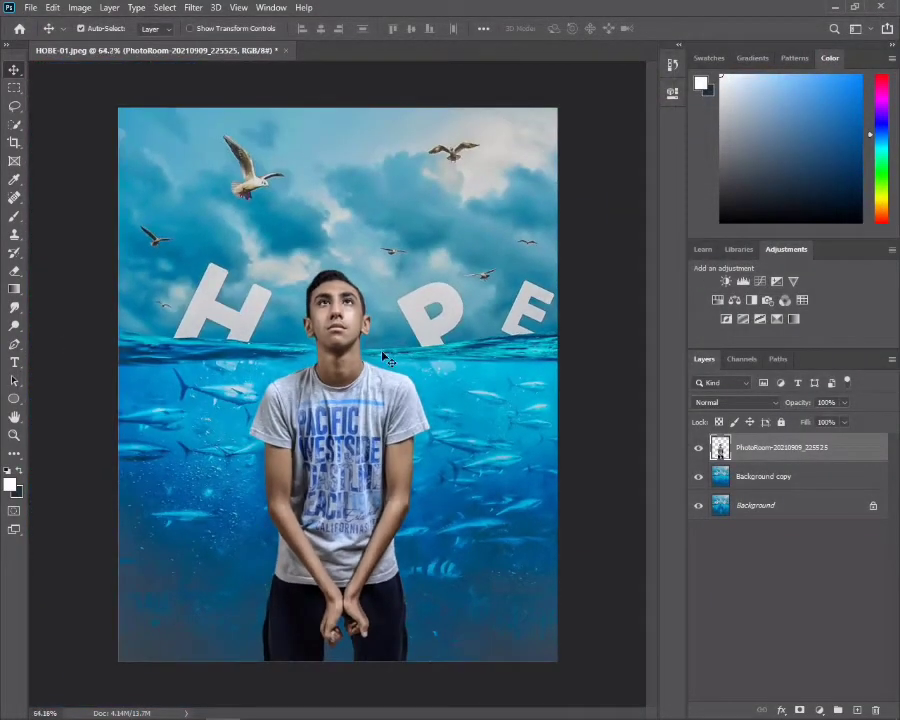
scroll(384, 358, "up", 1)
left_click(838, 708)
left_click_drag(786, 465, 776, 440)
scroll(476, 437, "up", 1)
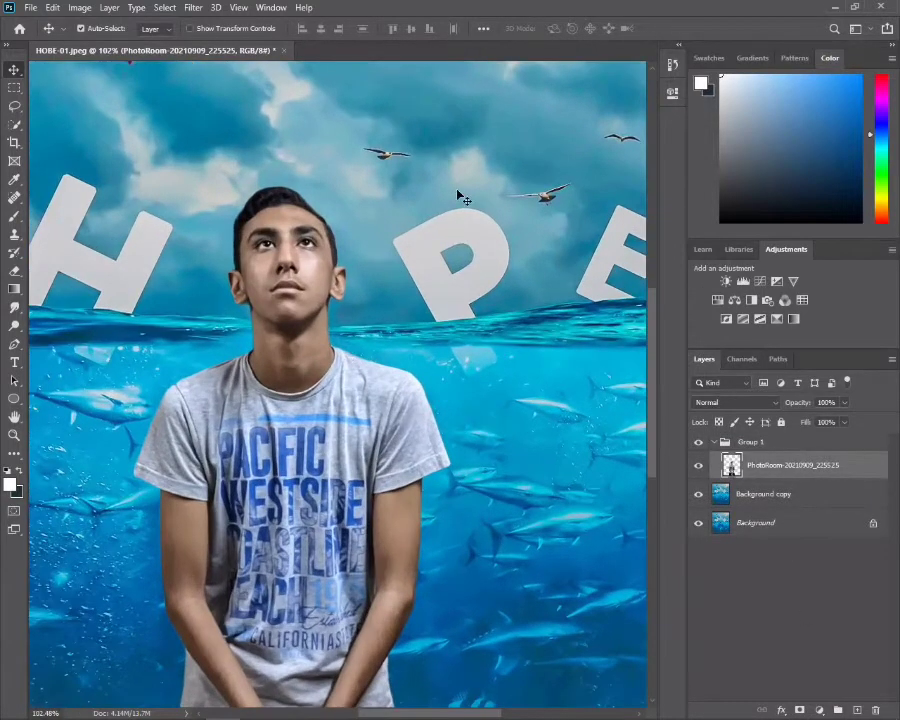
- Add a Color Balance layer clipped to the boy, with midtones shifted toward cyan
left_click(820, 708)
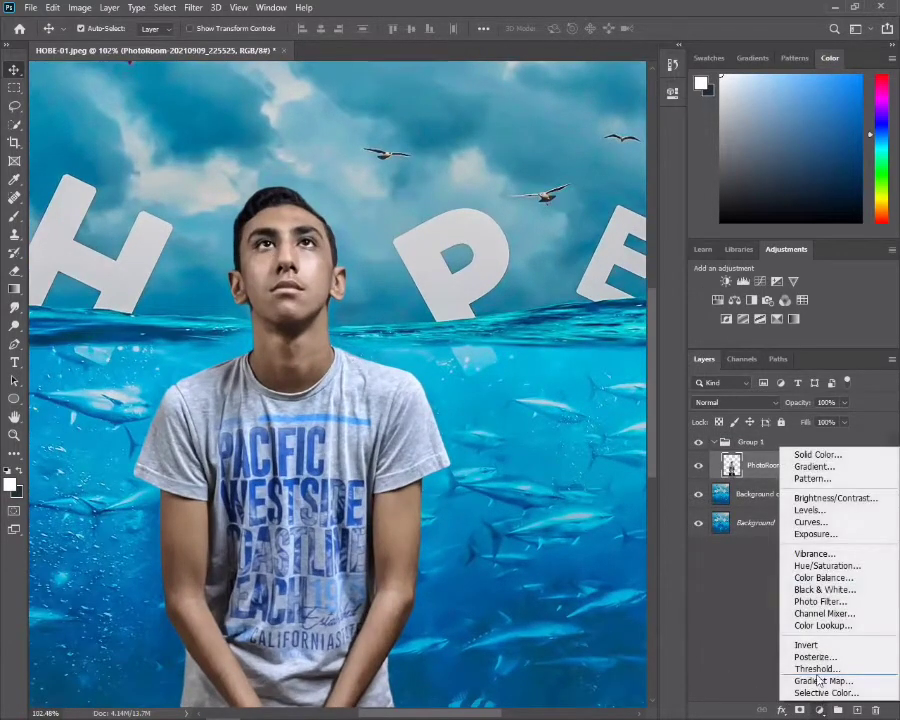
left_click(831, 578)
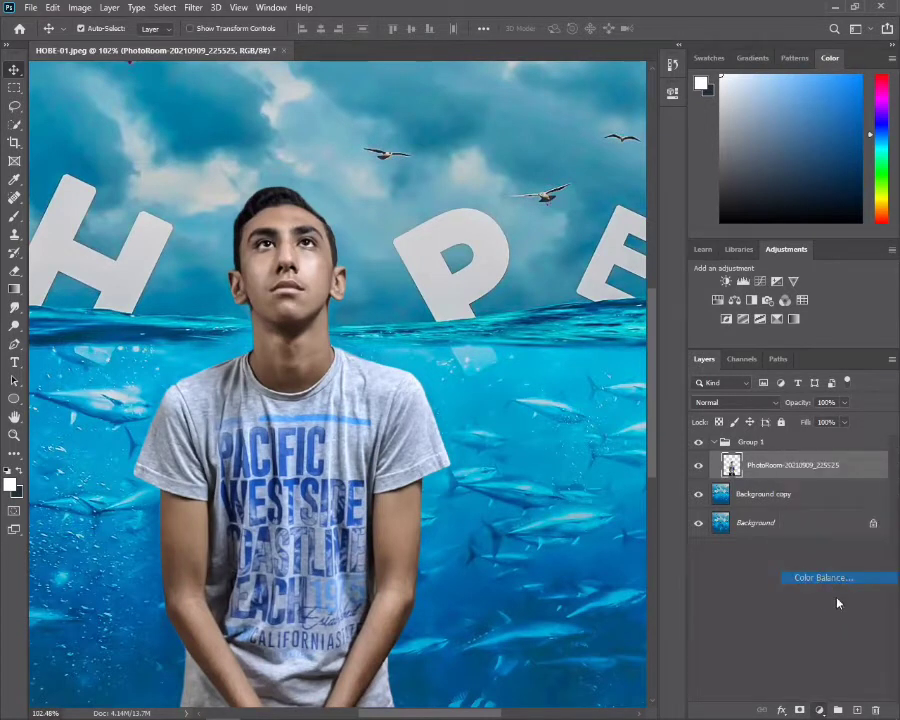
left_click_drag(506, 171, 500, 172)
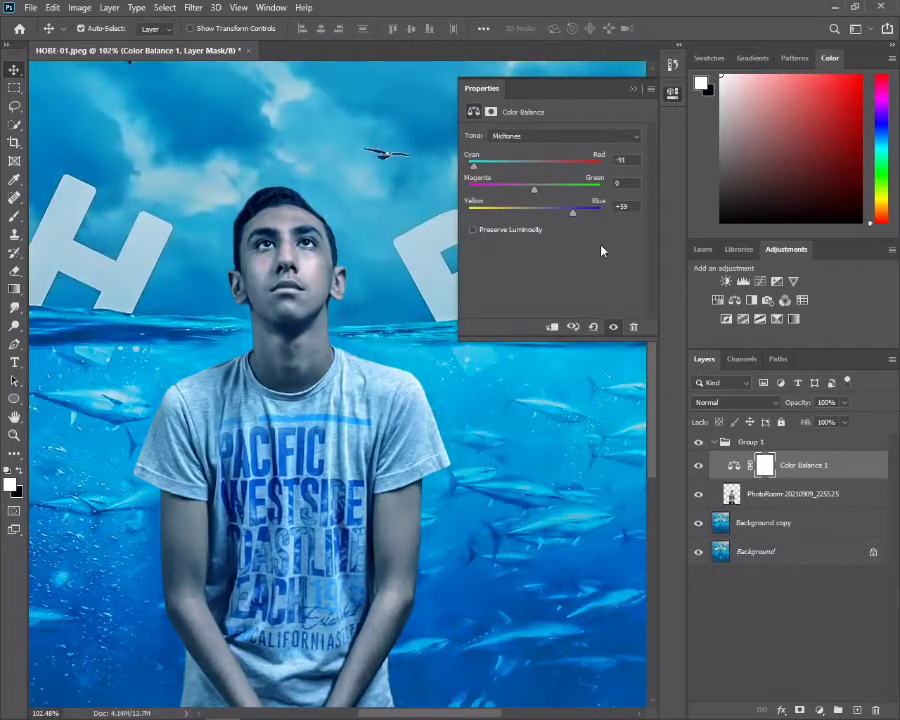
left_click(552, 327)
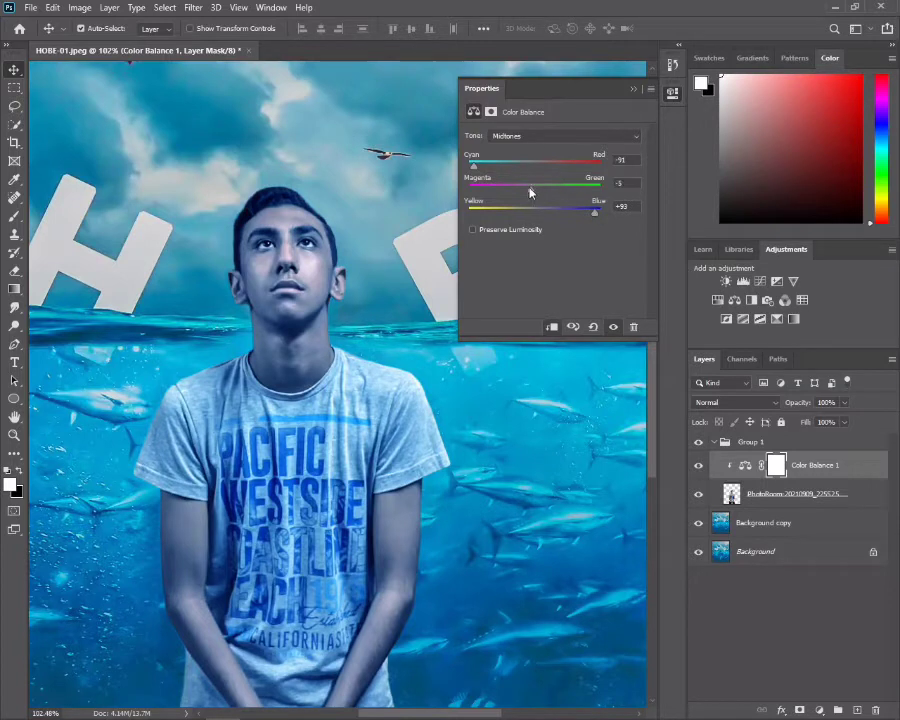
- Shift shadows and highlights toward cyan and blue (Highlights Cyan −69, Magenta −28, Blue +38)
left_click(537, 134)
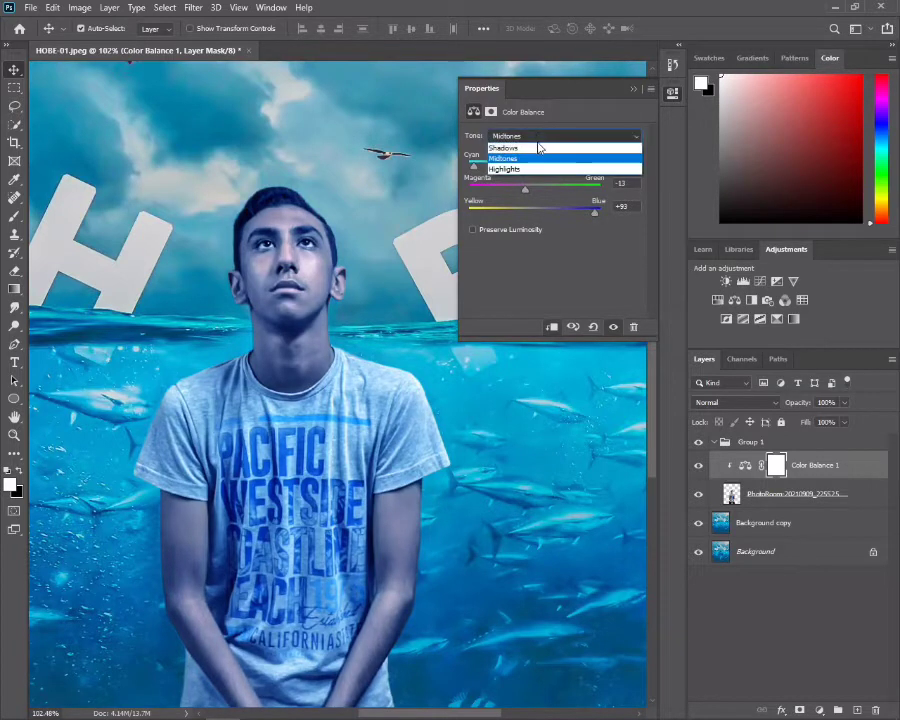
left_click(537, 146)
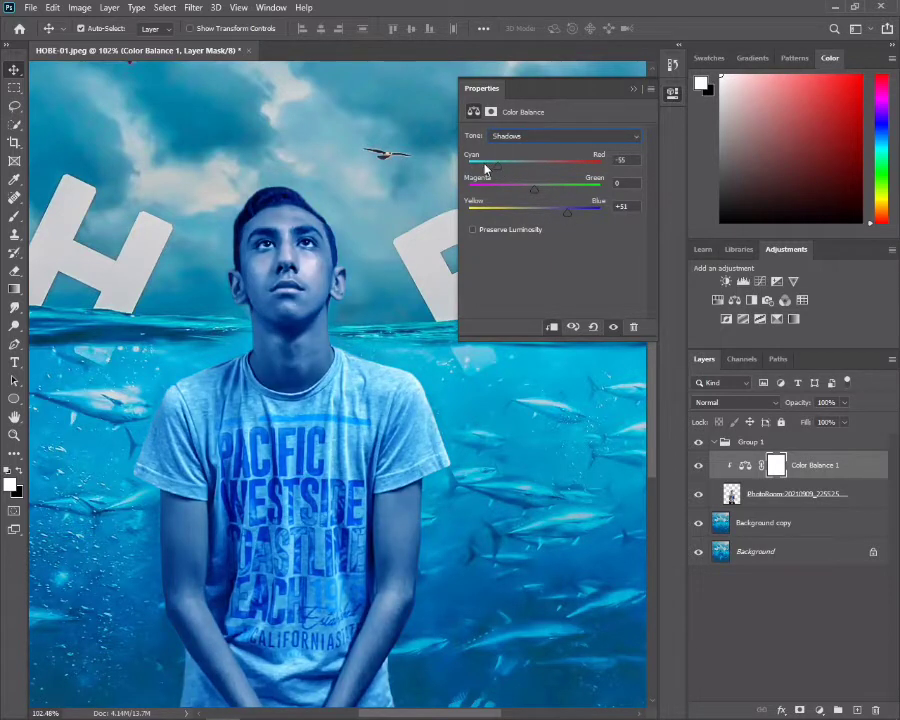
scroll(520, 145, "down", 2)
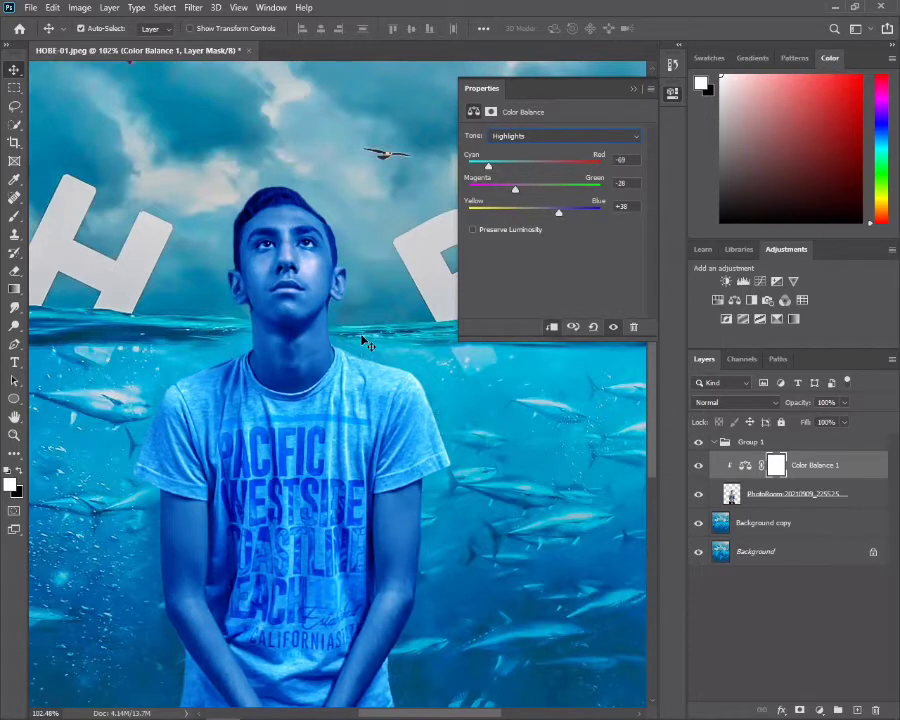
left_click(632, 90)
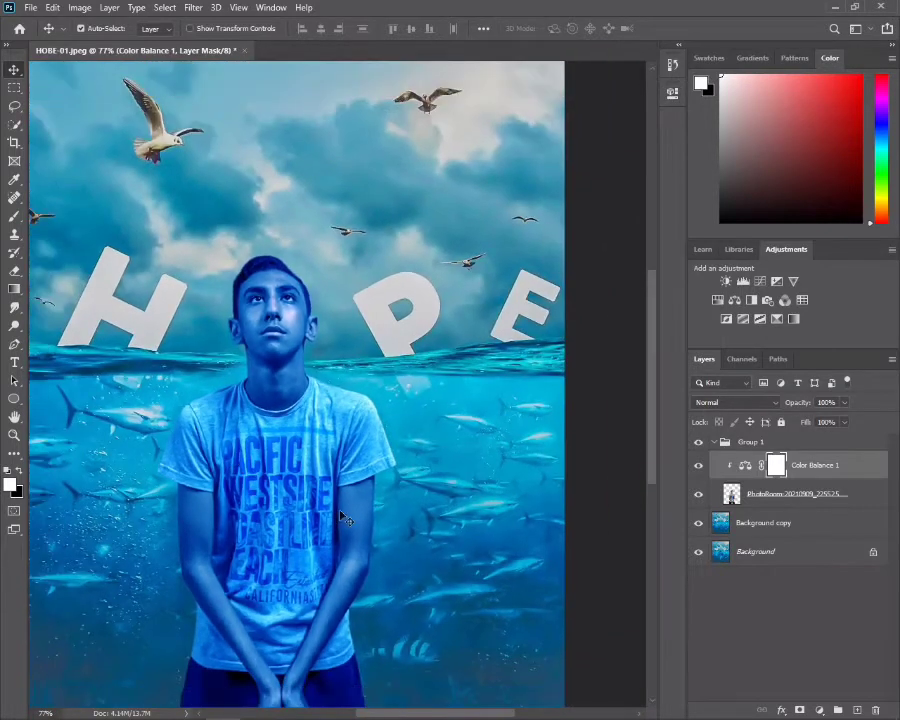
- Invert the Color Balance mask and paint the blue tint back over the boy's body with a small brush
scroll(340, 514, "down", 3, "alt")
key("ctrl+0")
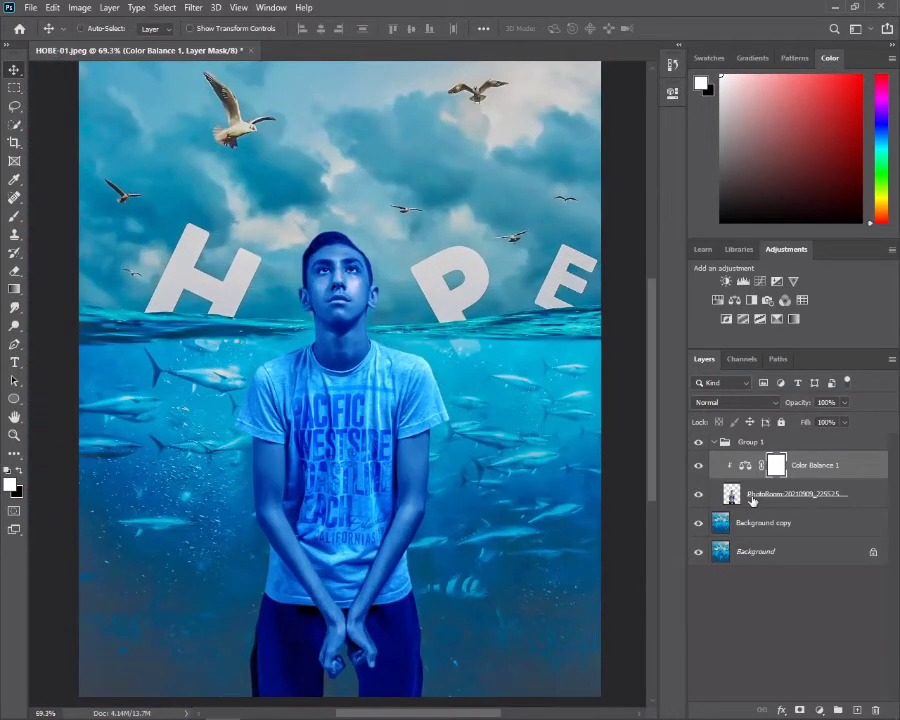
scroll(340, 548, "down", 1, "alt")
key("b")
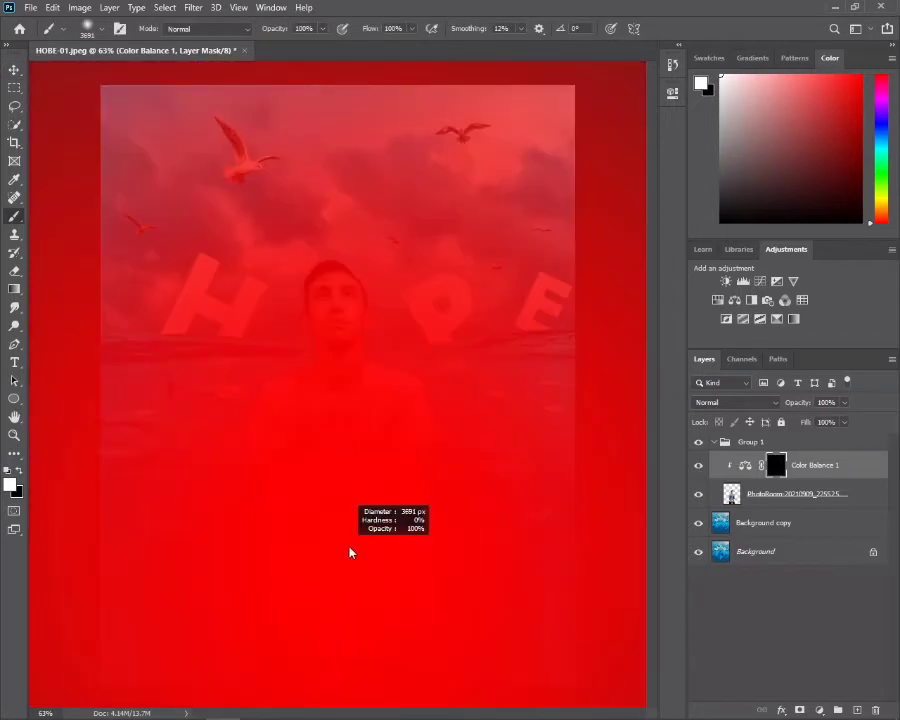
left_click_drag(340, 548, 352, 549)
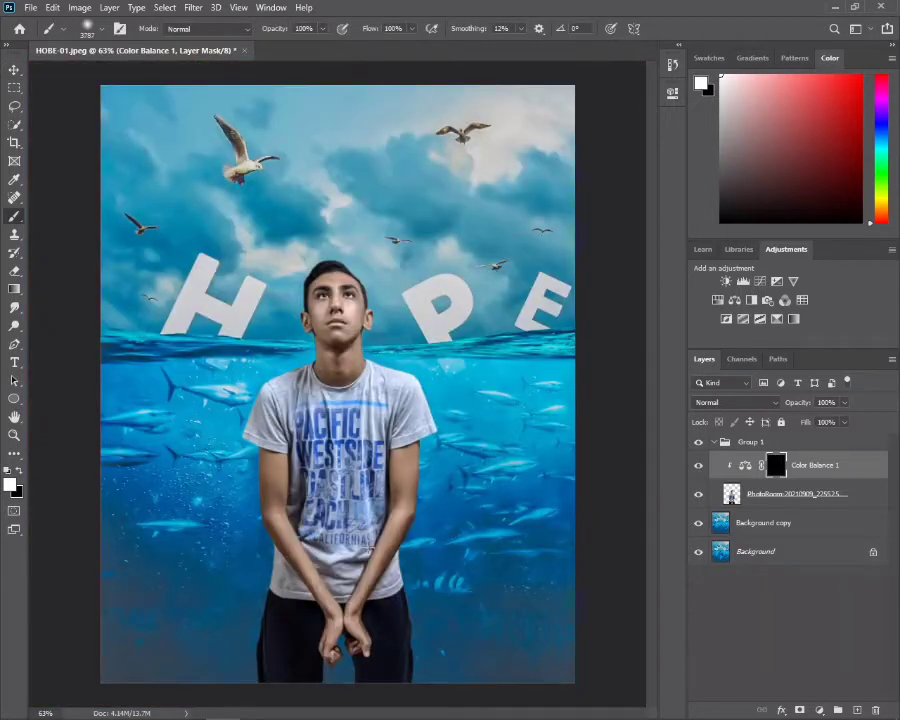
left_click_drag(430, 498, 197, 446)
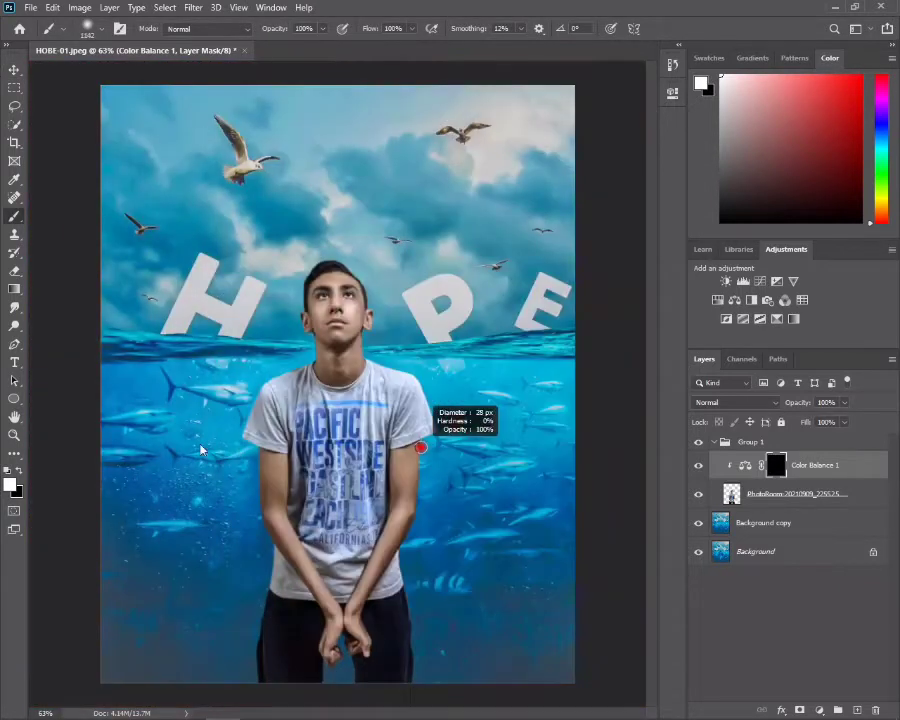
scroll(340, 576, "up", 1, "alt")
mouse_move(290, 580)
left_mouse_down()
mouse_move(301, 600)
mouse_move(301, 643)
mouse_move(250, 512)
mouse_move(255, 432)
left_mouse_up()
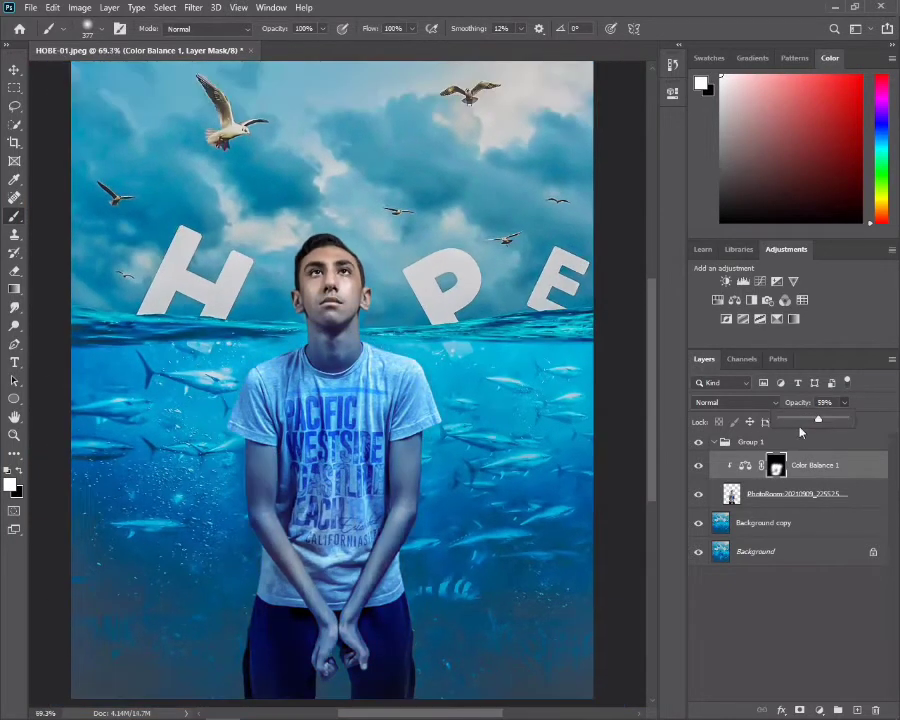
- Add a Brightness/Contrast layer clipped to the boy with Brightness −15 and raised contrast
left_click(790, 494)
left_click(819, 709)
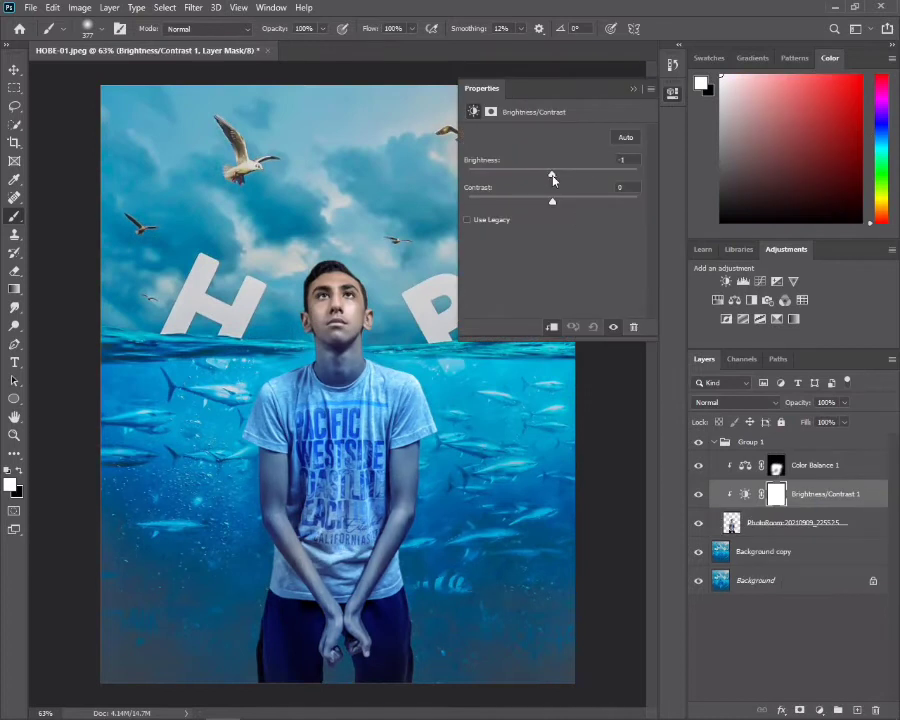
left_click_drag(549, 178, 545, 178)
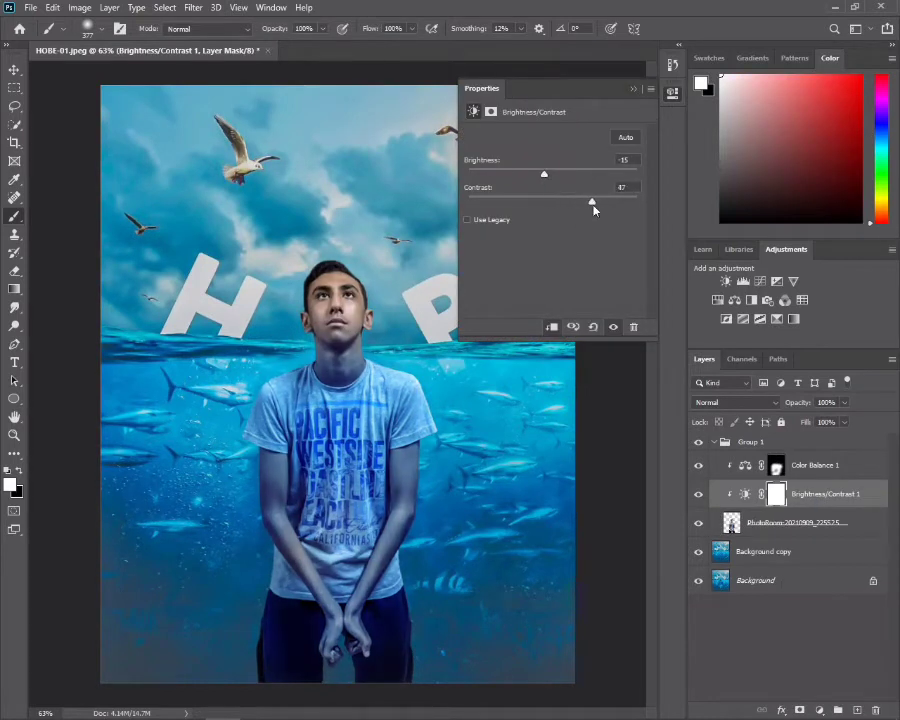
left_click(633, 88)
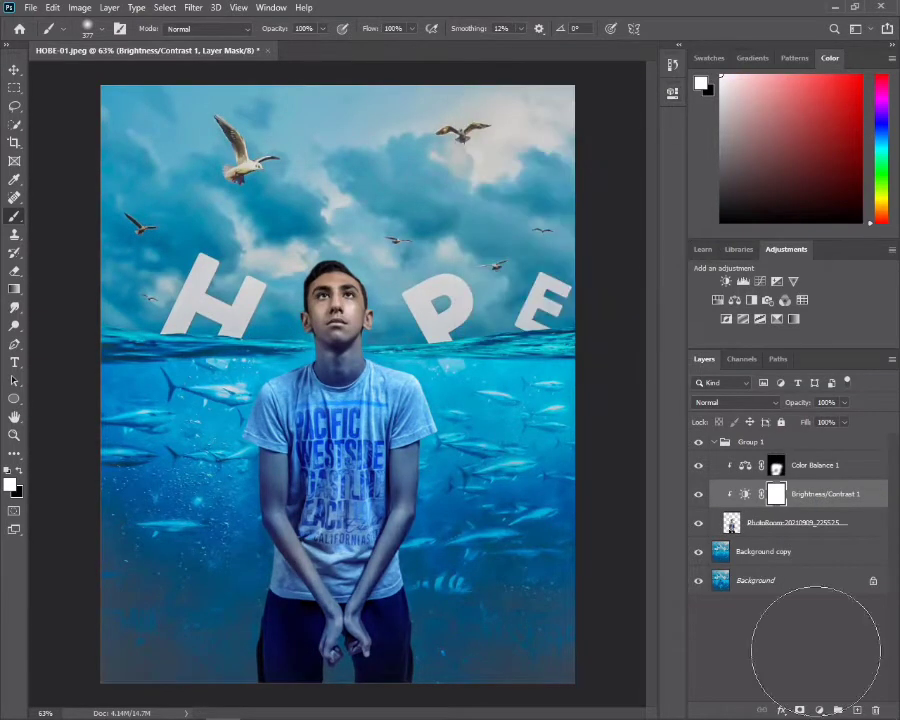
left_click(819, 709)
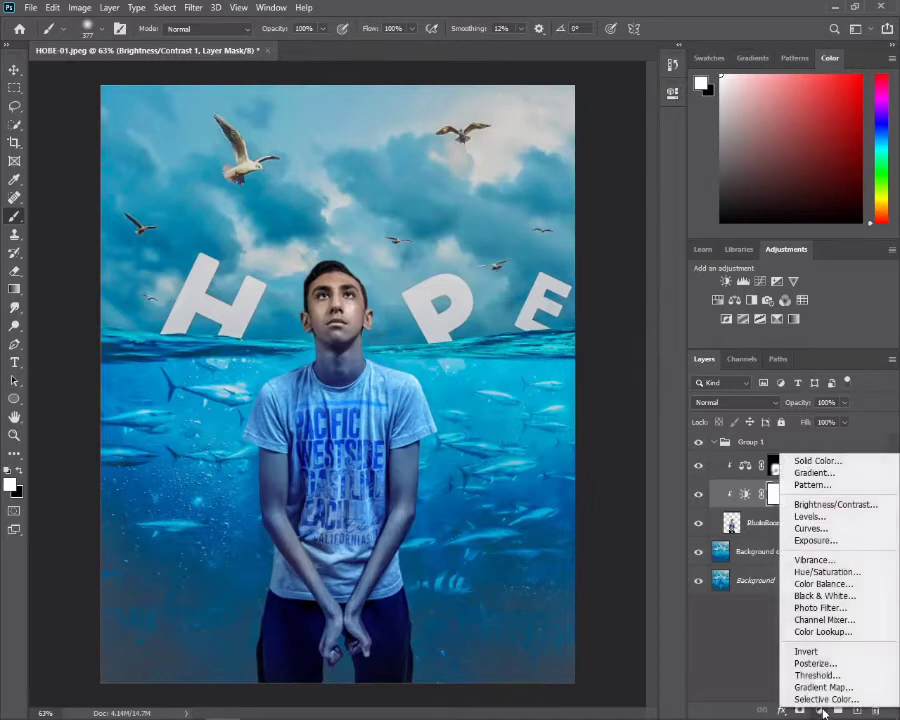
- Add a Hue/Saturation adjustment that lowers the boy's saturation
left_click(812, 571)
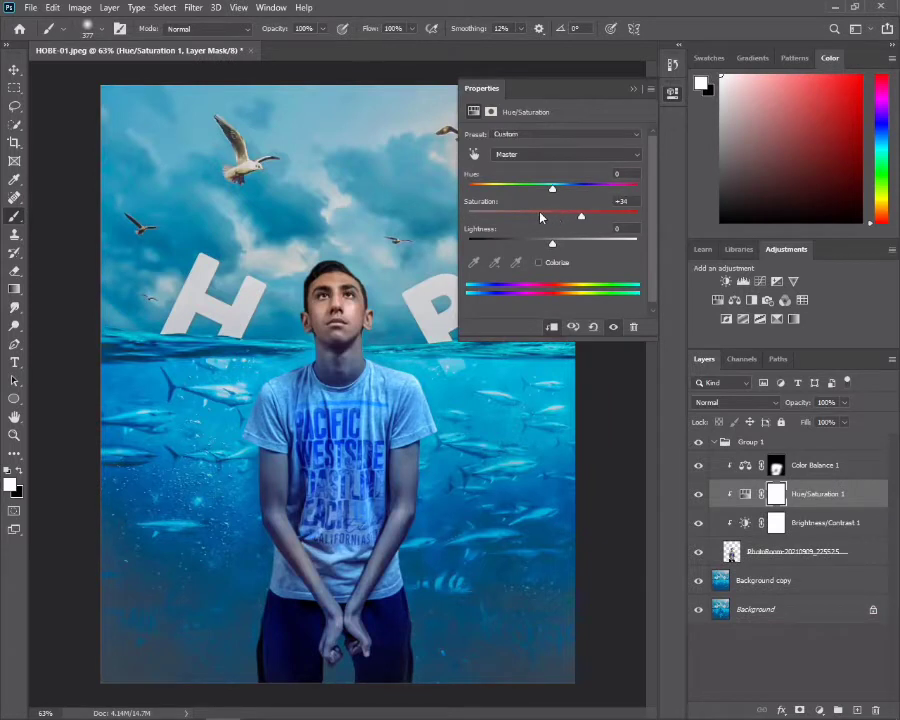
left_click_drag(528, 217, 521, 217)
left_click(632, 90)
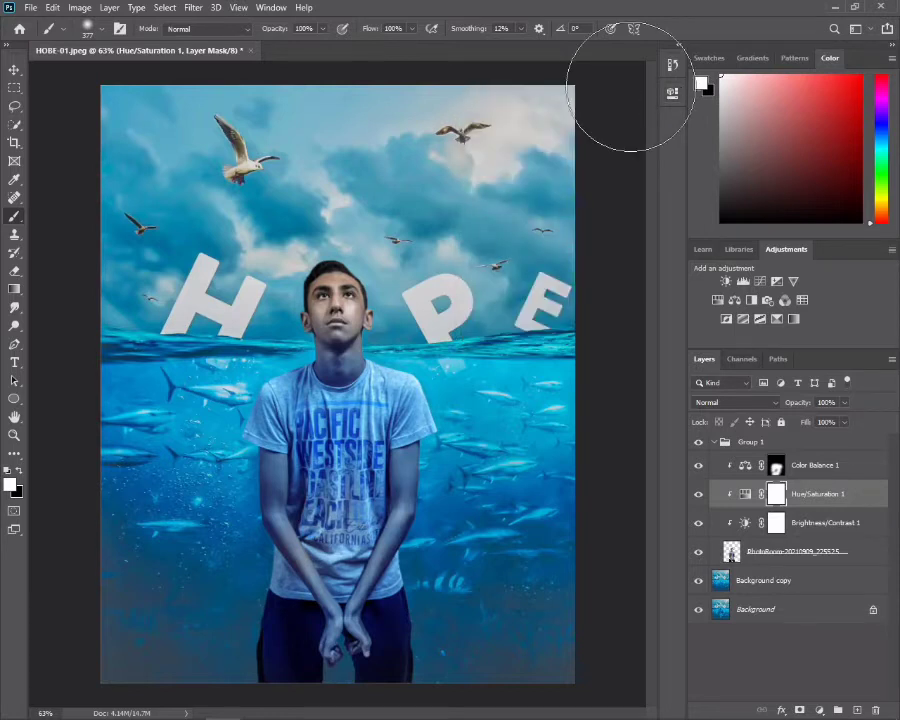
scroll(314, 303, "up", 1)
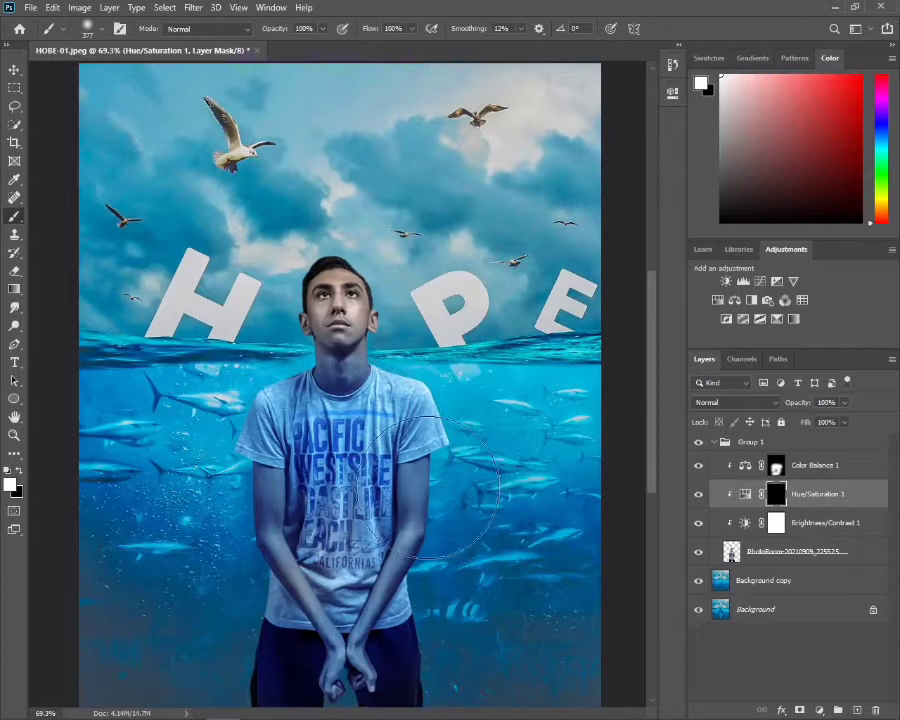
scroll(325, 345, "down", 2)
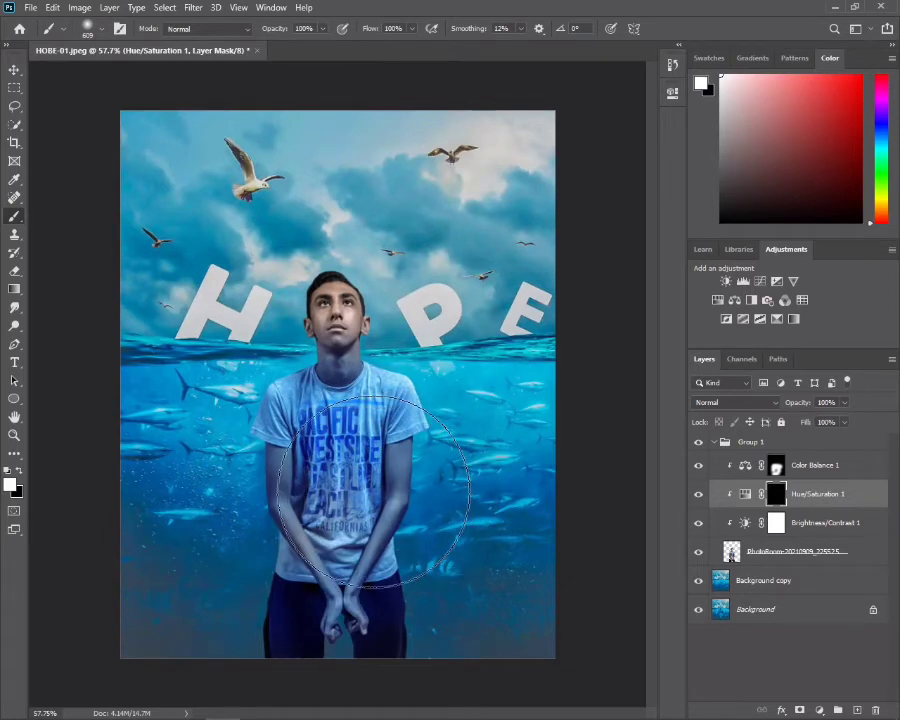
- Paint the desaturation mask in over the boy's shirt and arms
left_click(374, 492)
scroll(374, 492, "up", 2)
left_click_drag(374, 492, 334, 520)
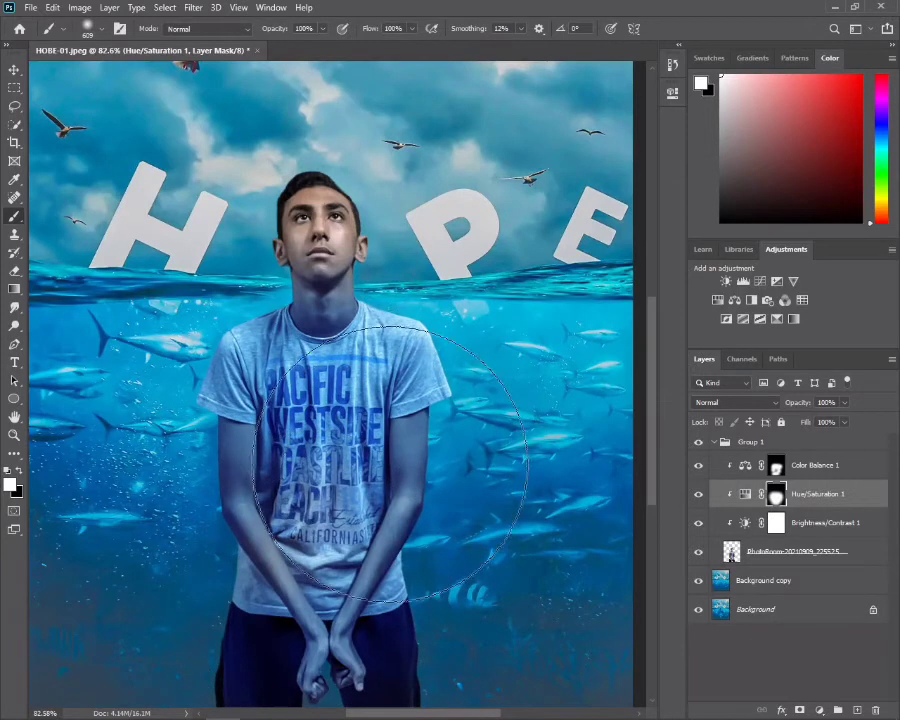
scroll(517, 537, "down", 1)
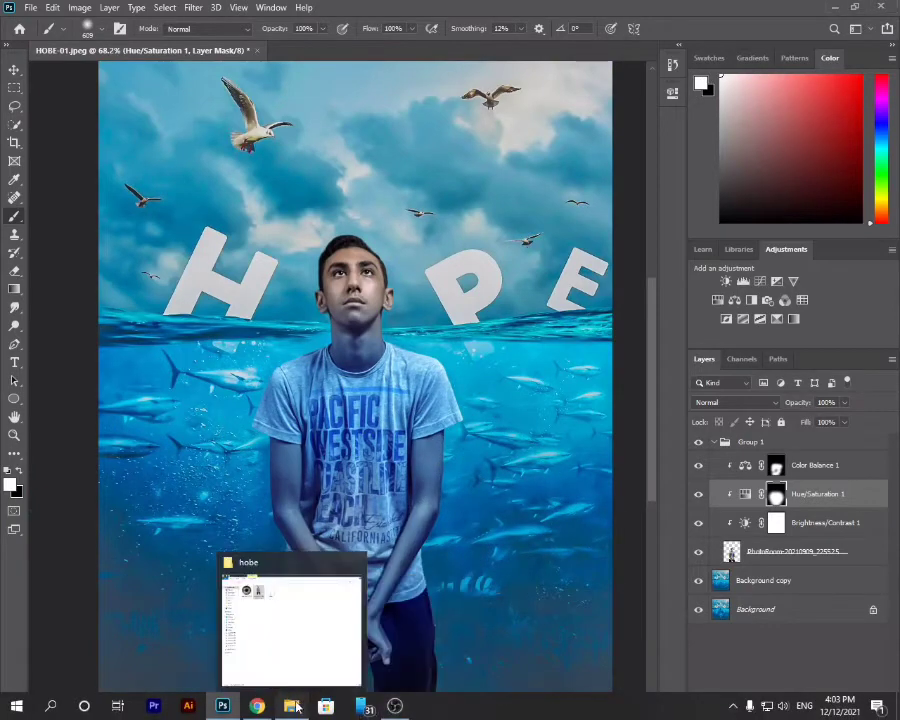
- Place the Eye image from the hobe folder onto the poster as a layer
left_click(292, 707)
left_click_drag(158, 105, 186, 703)
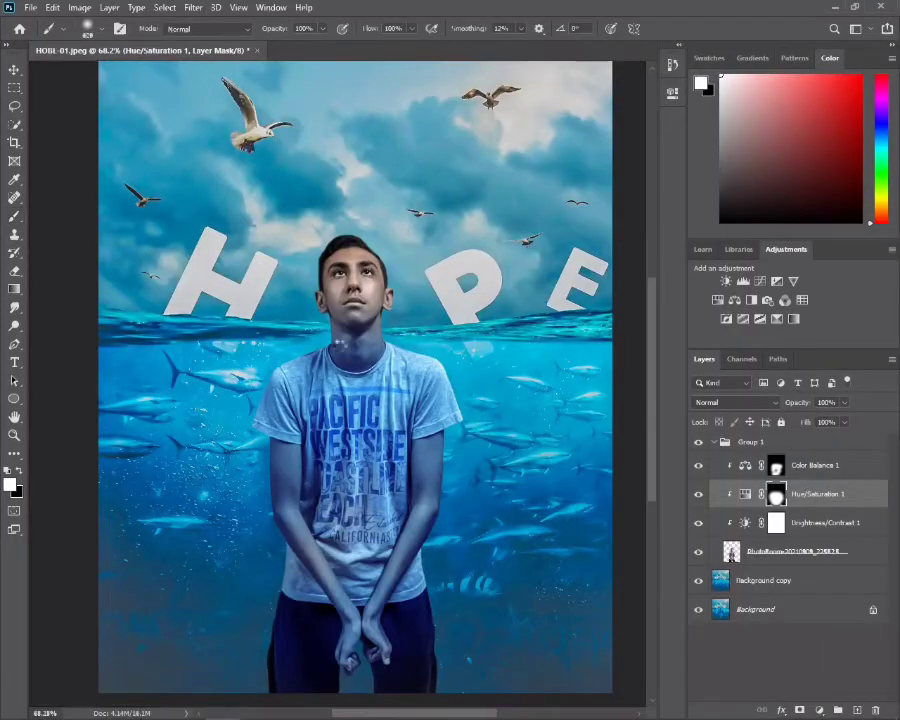
left_click_drag(338, 343, 355, 375)
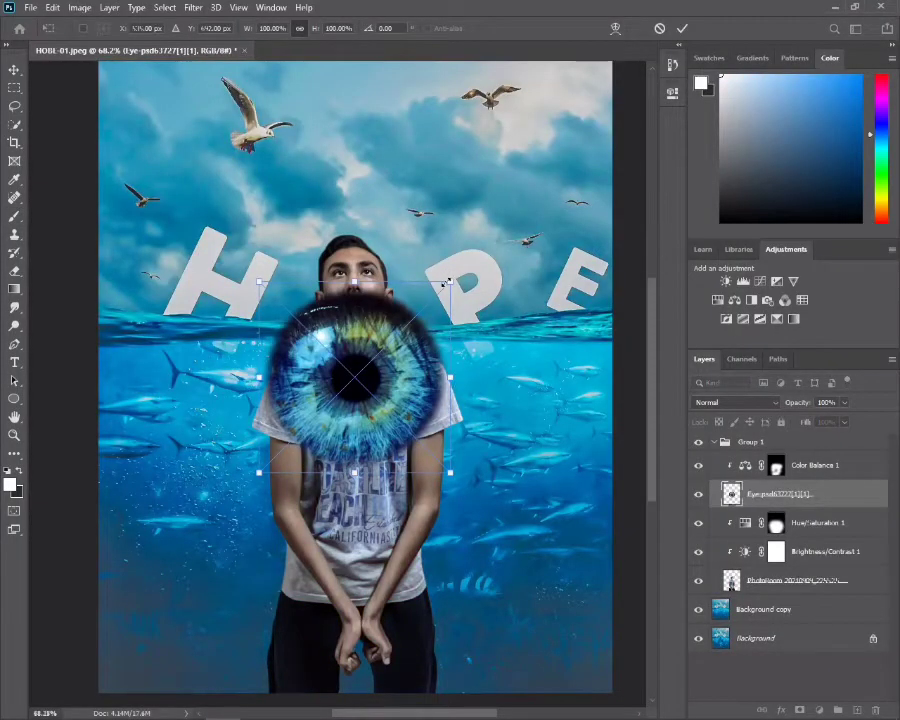
- Scale the eye image down to about half and position it over the boy's left eye
left_click_drag(445, 284, 383, 280)
mouse_move(297, 430)
left_mouse_down()
mouse_move(392, 291)
mouse_move(364, 256)
mouse_move(373, 262)
left_mouse_up()
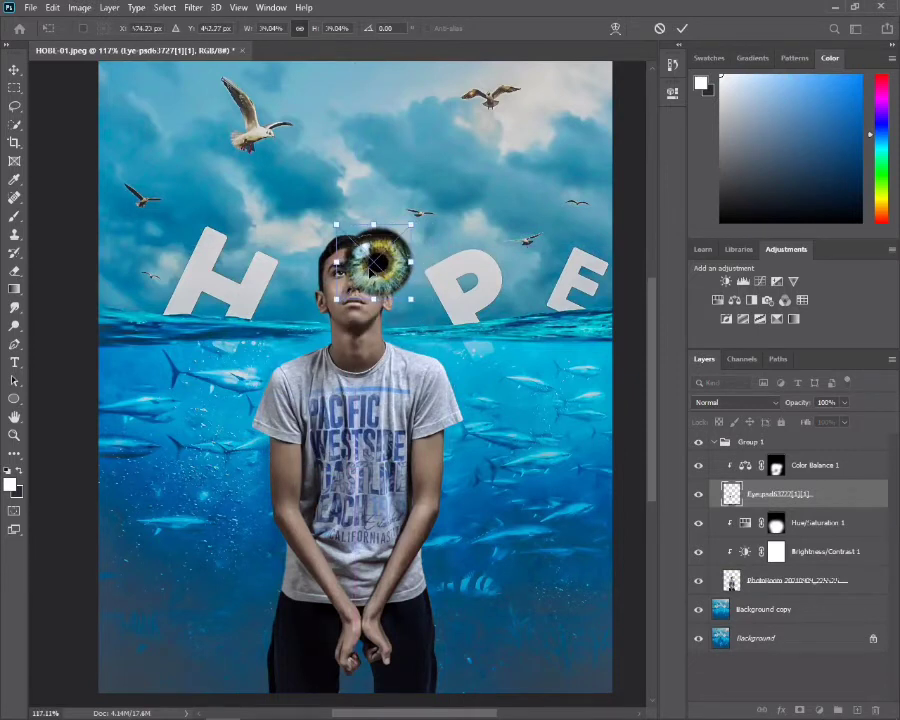
scroll(373, 262, "up", 3, "alt")
scroll(385, 248, "up", 2, "alt")
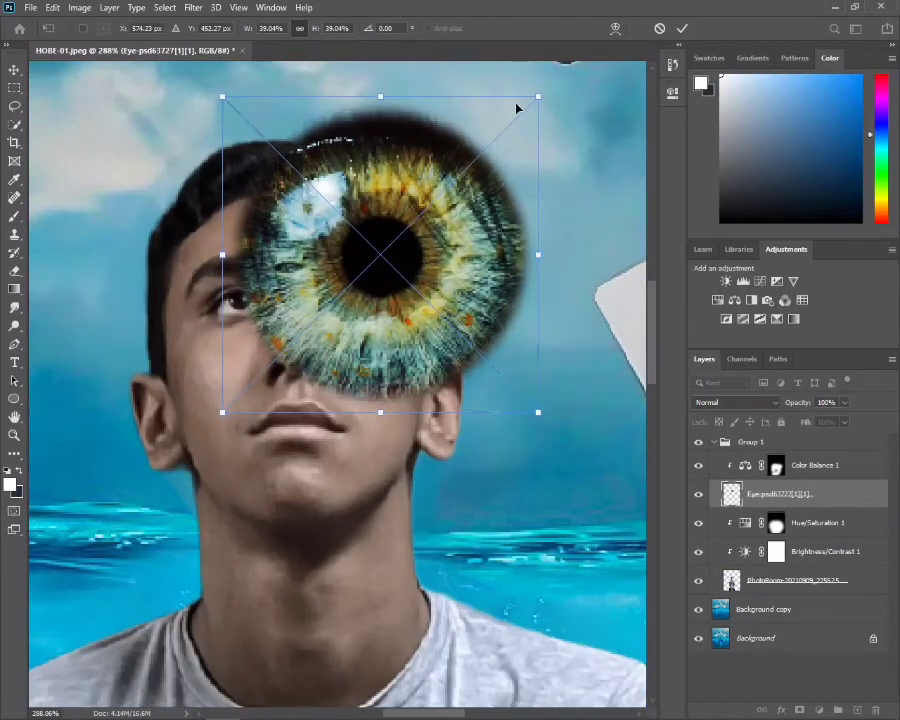
left_click_drag(539, 95, 380, 254)
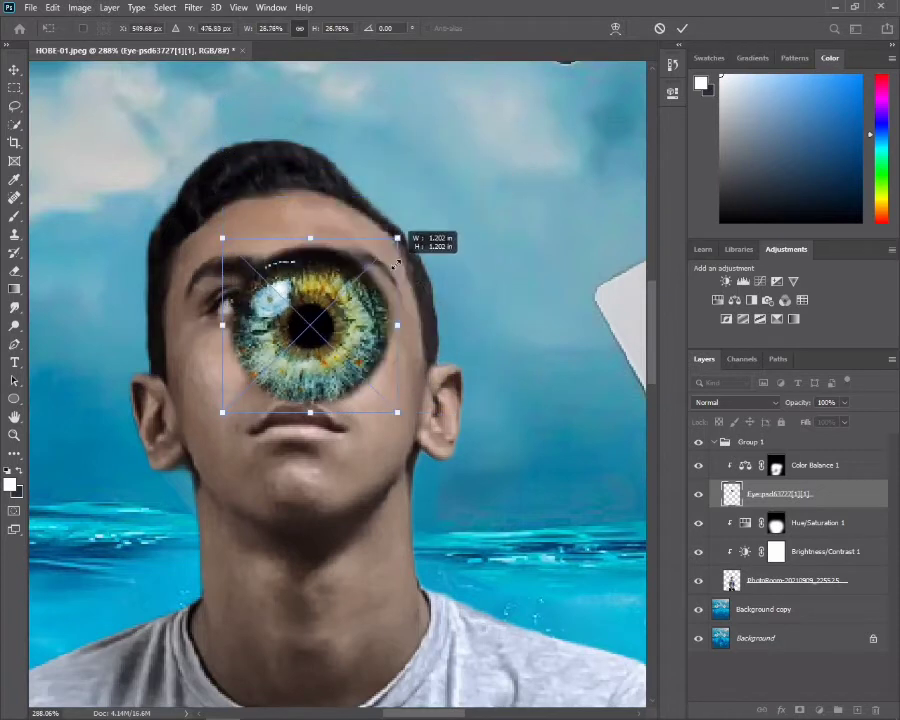
mouse_move(329, 315)
left_mouse_down()
mouse_move(338, 322)
mouse_move(375, 300)
left_mouse_up()
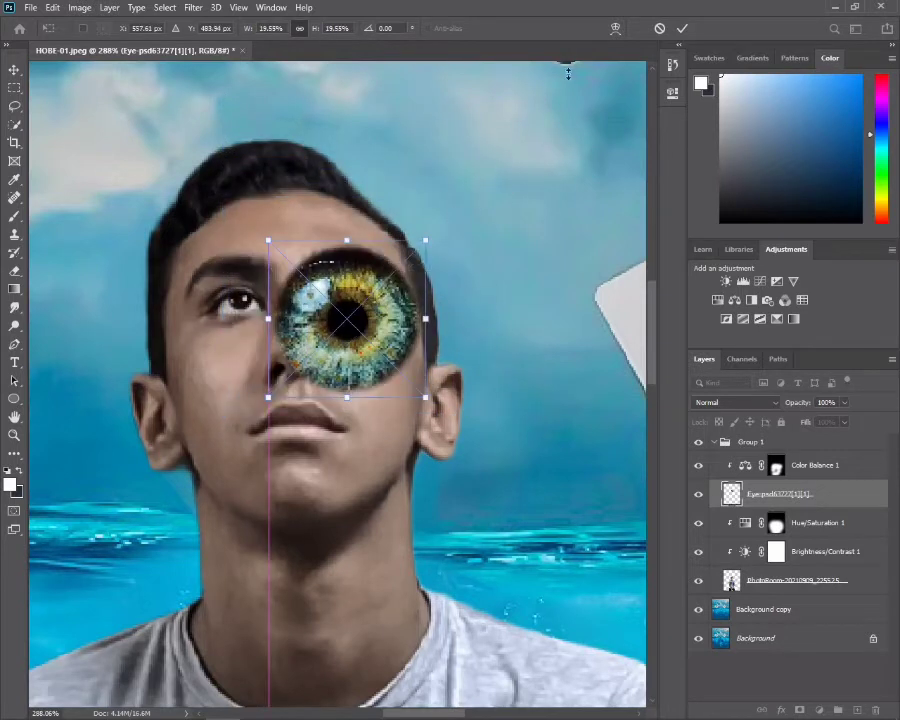
left_click(680, 29)
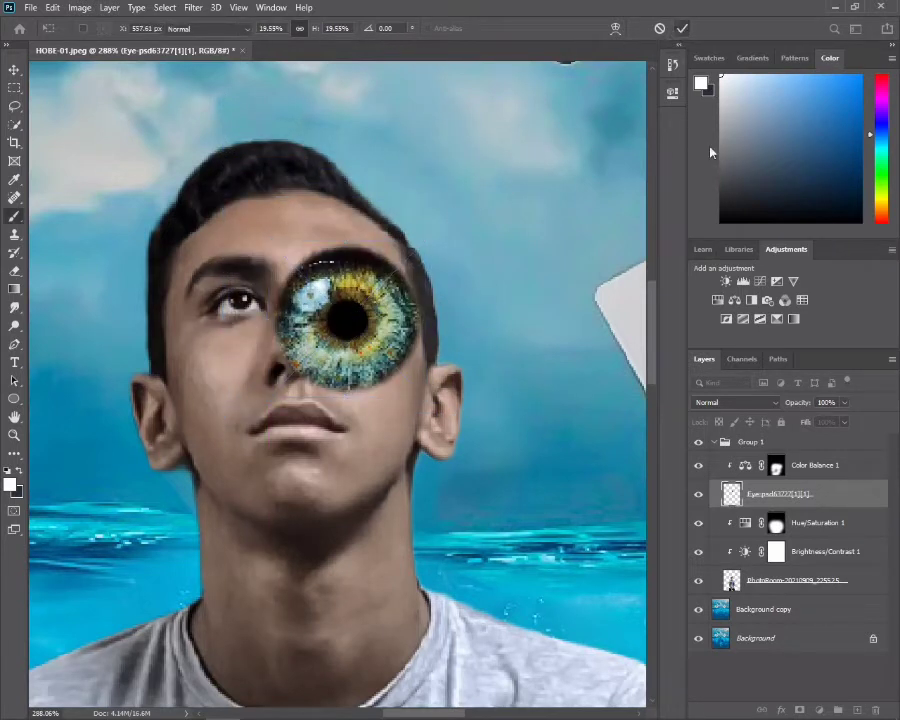
- Clip the Eye layer to the adjustments below and shrink it further
right_click(801, 499)
left_click(650, 424)
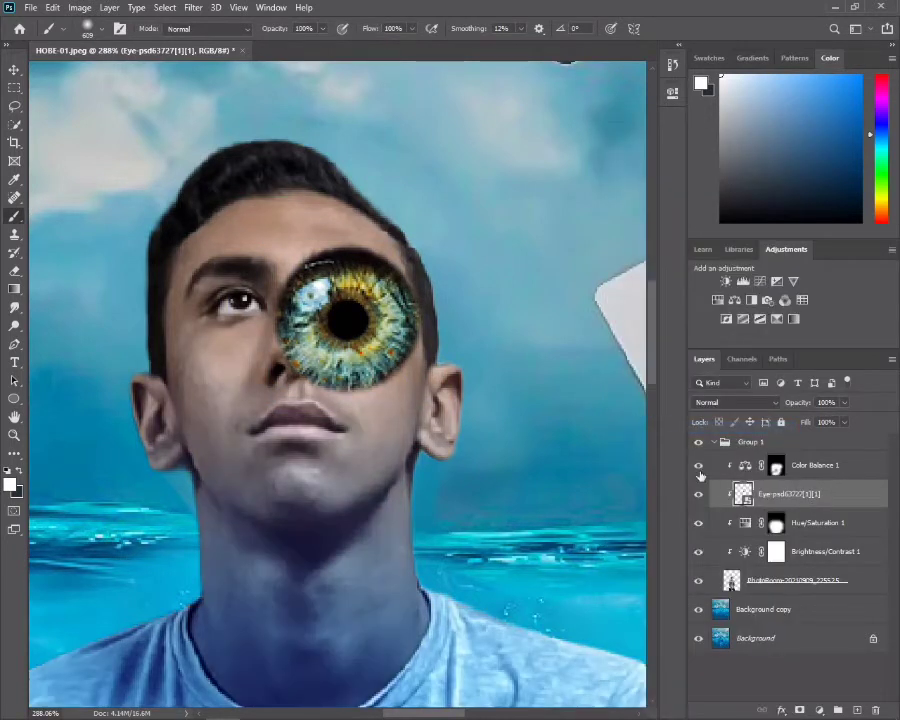
scroll(440, 384, "up", 2)
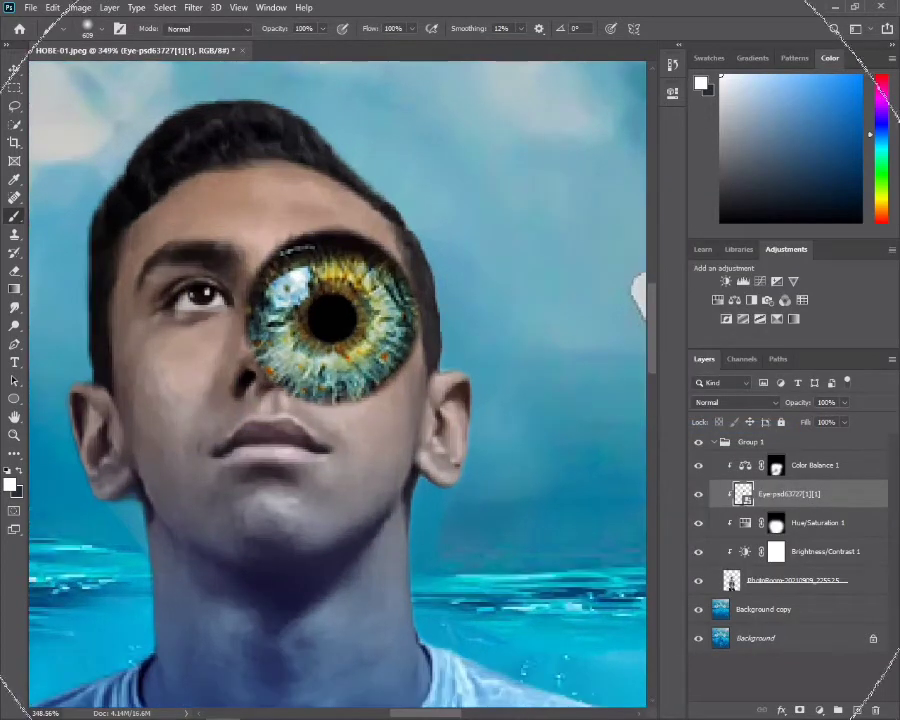
key("ctrl+t")
left_click_drag(428, 221, 346, 291)
- Distort the eye into an almond shape, tilt it, and fit it into the right eye socket
right_click(346, 291)
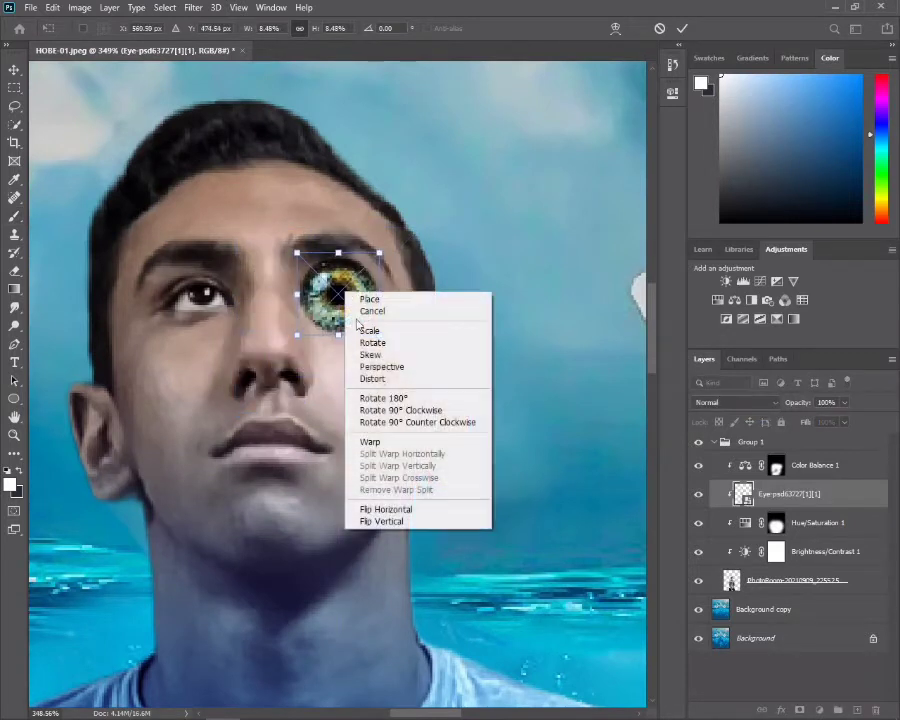
left_click(381, 377)
mouse_move(380, 335)
left_mouse_down()
mouse_move(380, 295)
mouse_move(380, 333)
mouse_move(310, 329)
left_mouse_up()
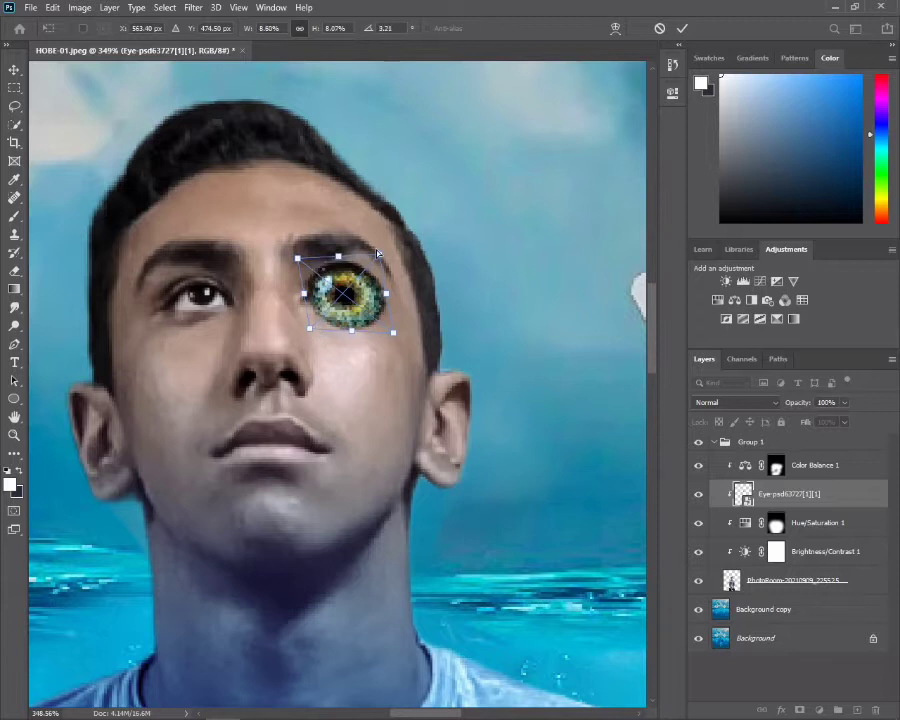
left_click_drag(378, 254, 371, 252)
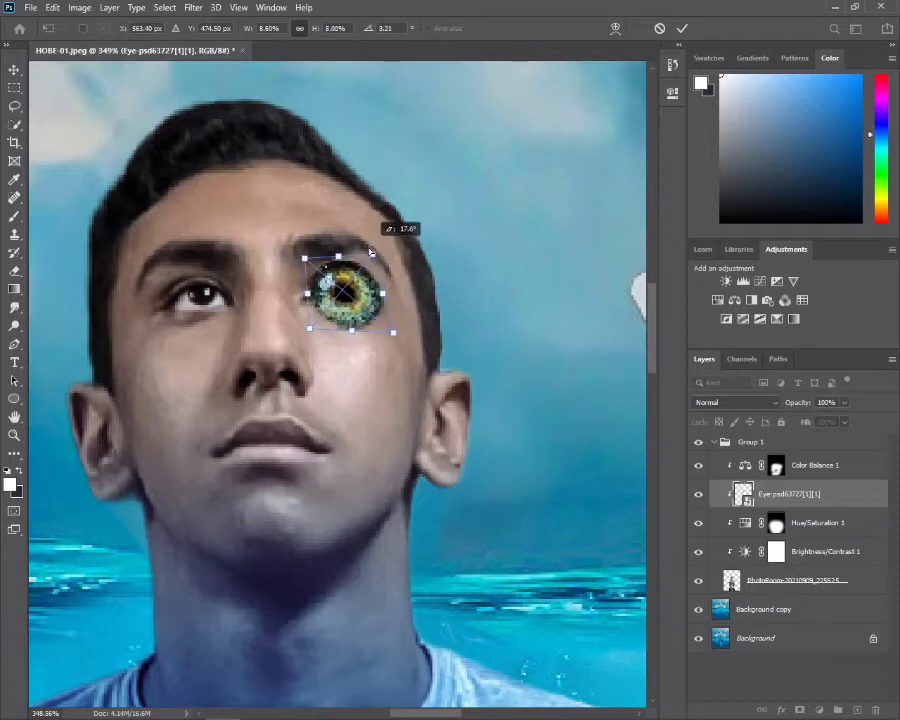
scroll(371, 252, "up", 2)
left_click_drag(345, 300, 347, 287)
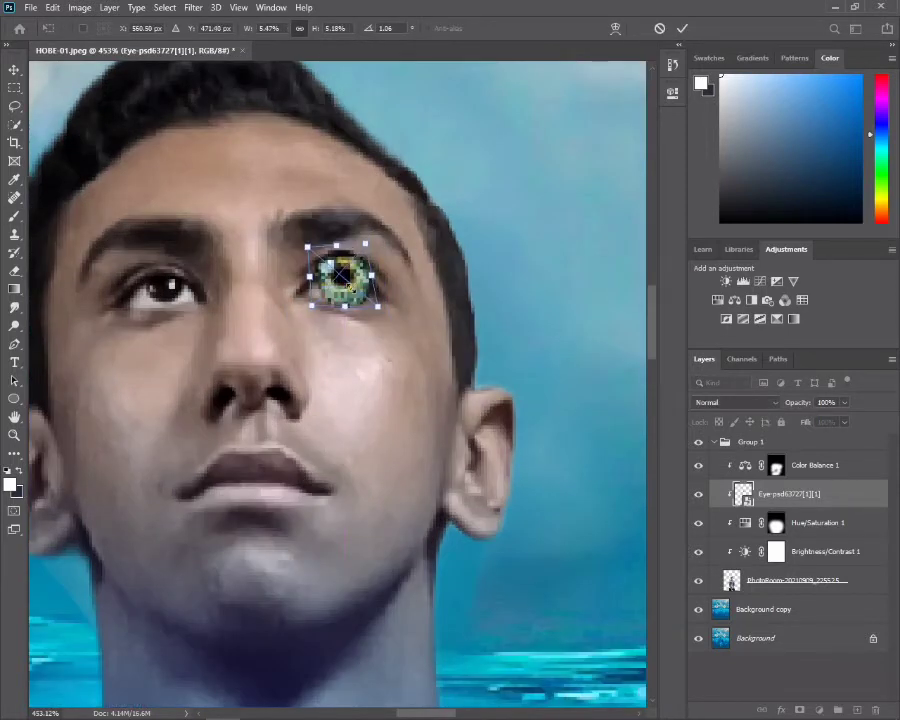
key("Return")
key("e")
scroll(284, 339, "up", 1)
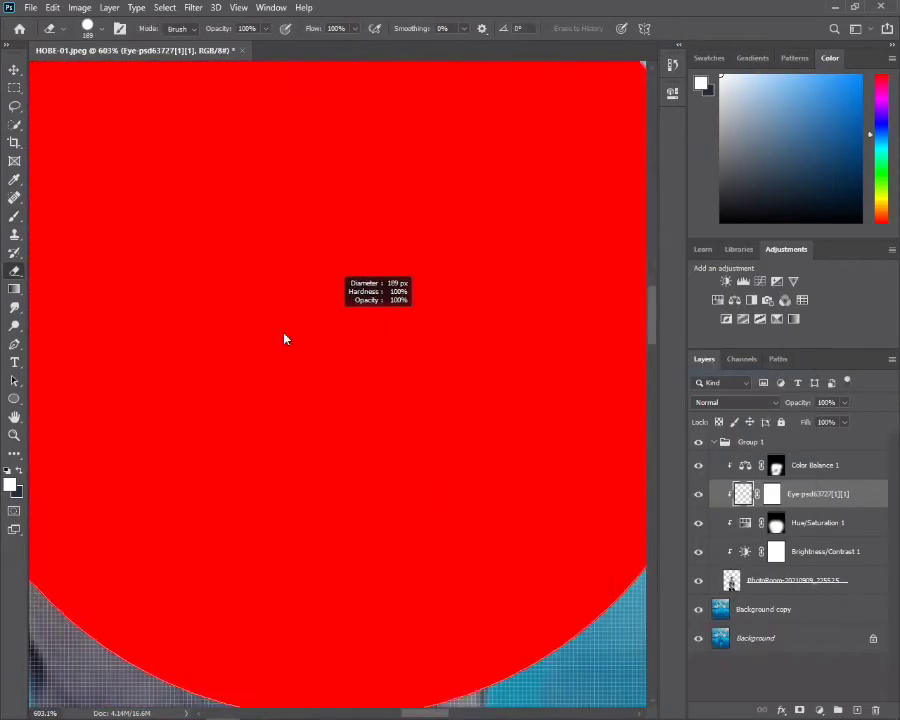
- Set a small eraser brush and nudge the iris into place within its socket
right_click(284, 339)
key("Escape")
scroll(360, 320, "up", 2)
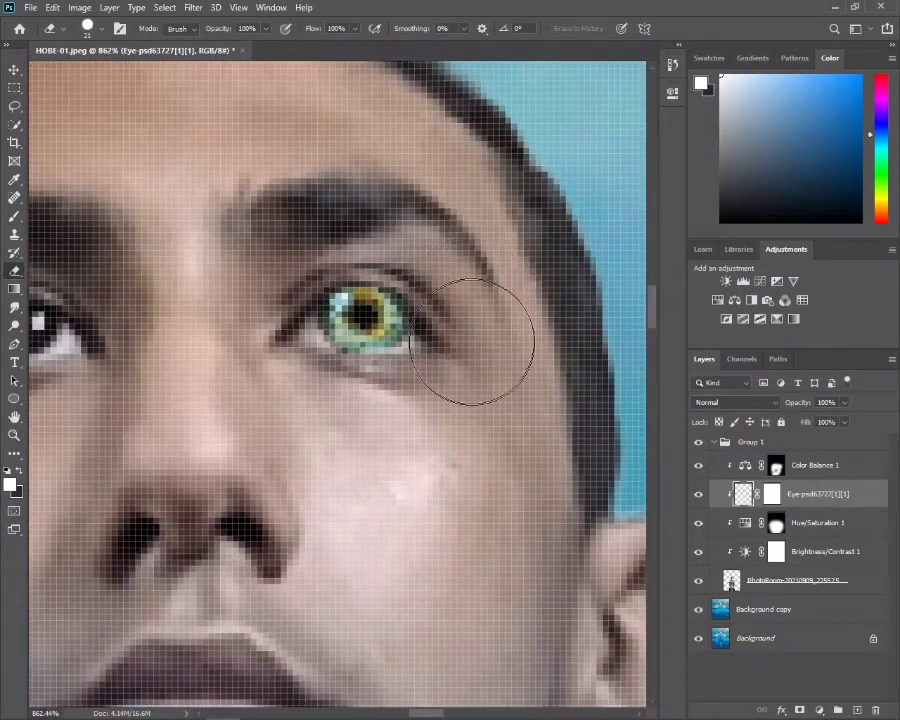
scroll(258, 359, "down", 4)
key("ctrl+t")
left_click_drag(301, 341, 303, 343)
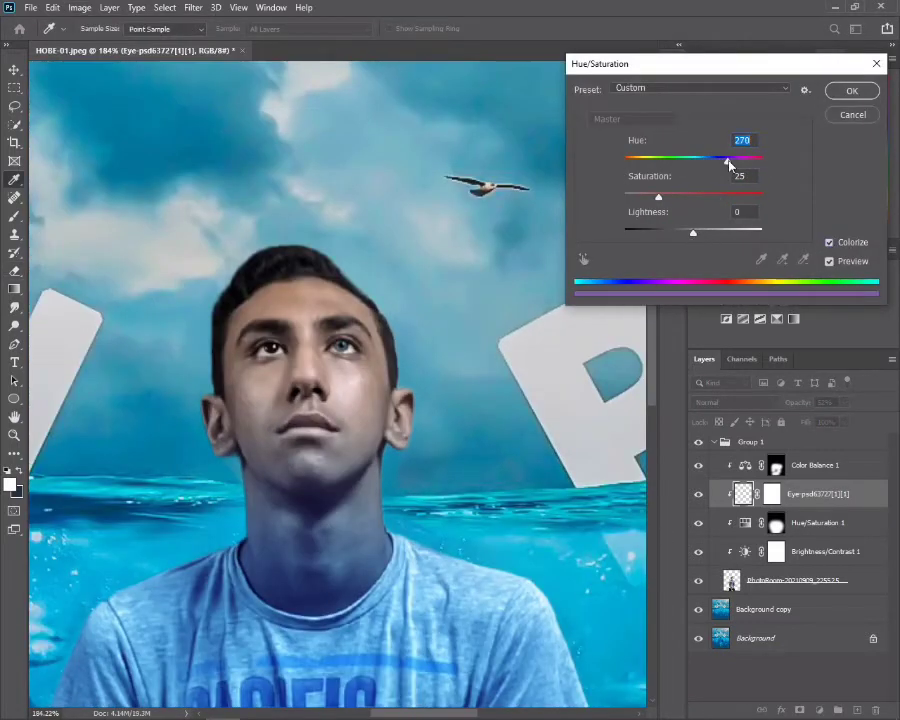
scroll(340, 382, "up", 2)
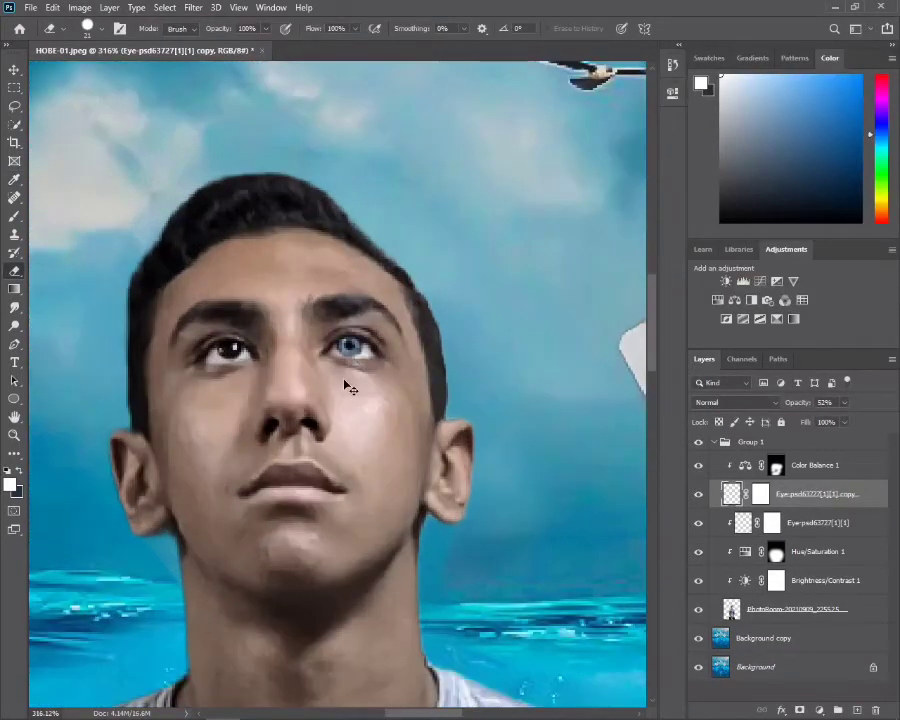
- Clip the copied eye to the layer below and move it onto the boy's left eye
right_click(848, 515)
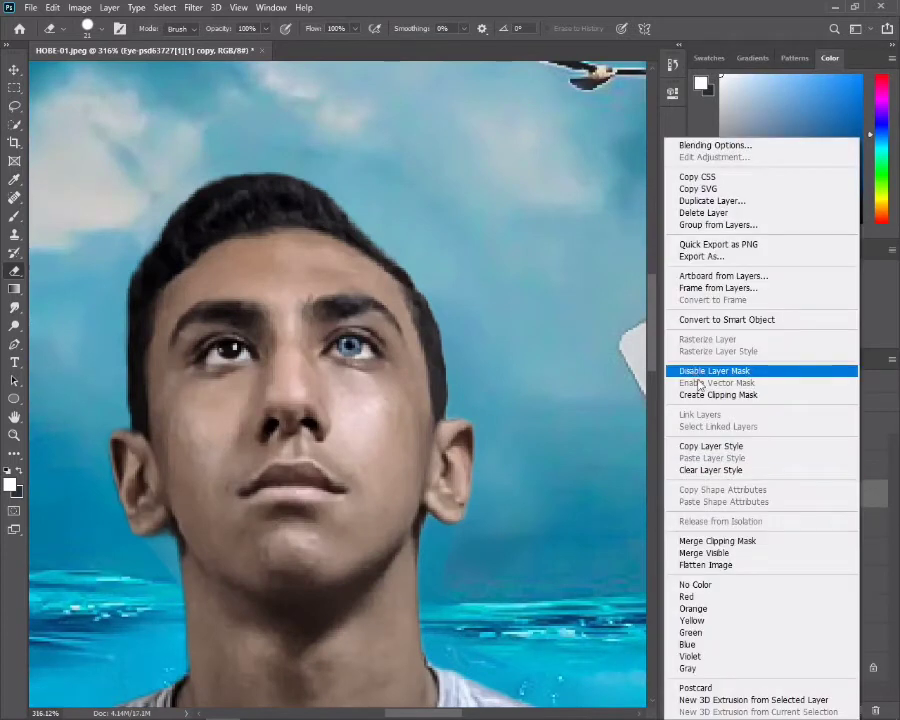
left_click(710, 394)
key("ctrl+t")
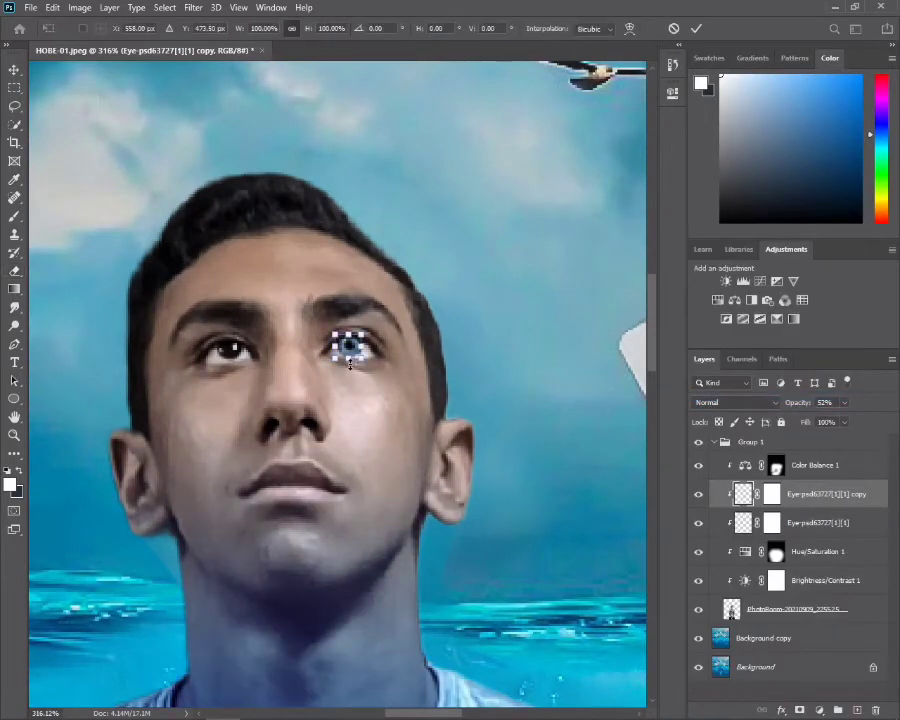
left_click_drag(348, 347, 229, 349)
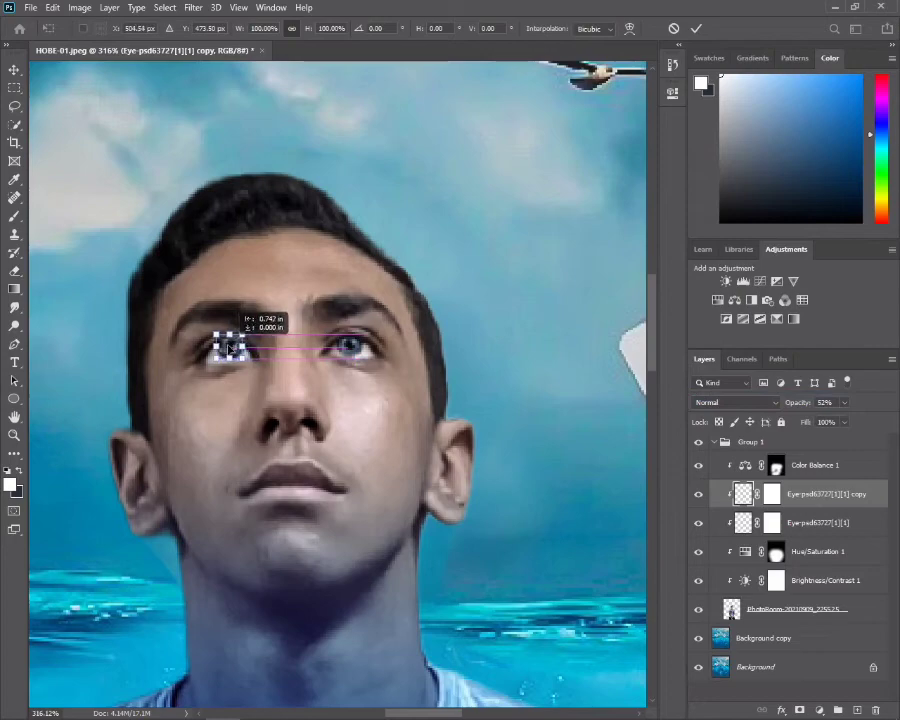
scroll(229, 349, "up", 5)
key("Return")
key("e")
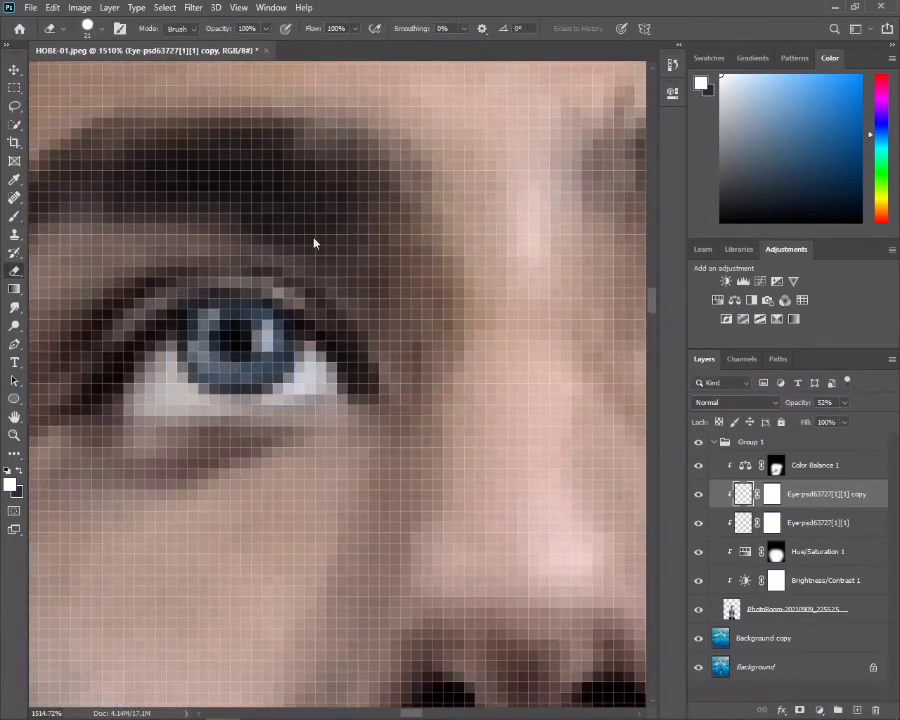
- Fit the poster in view and zoom around to check both blue eyes
key("ctrl+0")
scroll(495, 283, "down", 3)
scroll(470, 290, "up", 4)
scroll(440, 300, "down", 1)
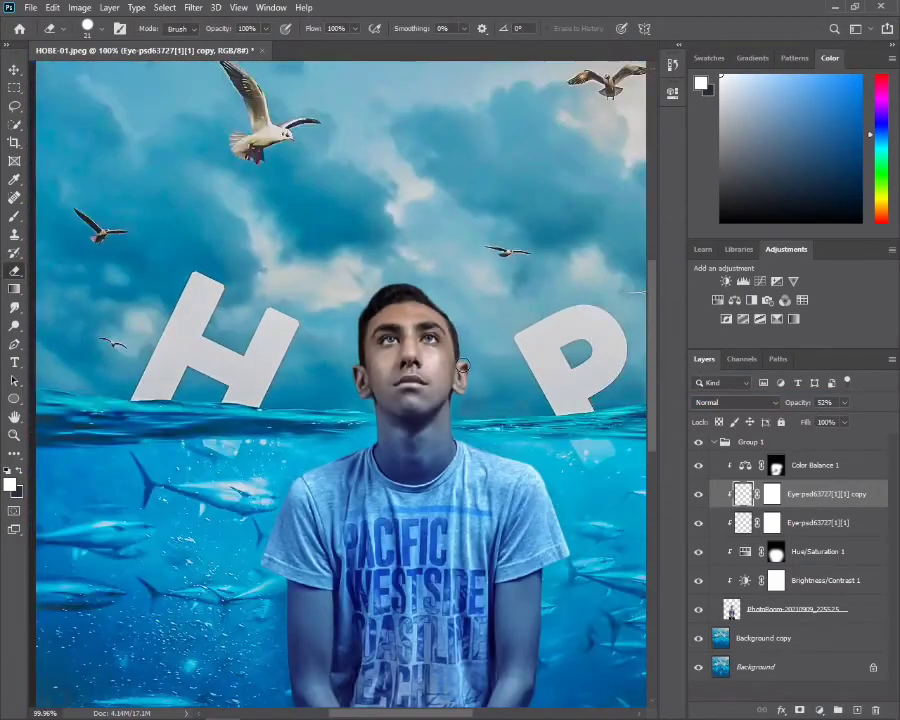
scroll(422, 306, "down", 2)
scroll(247, 260, "up", 1)
scroll(360, 265, "down", 1)
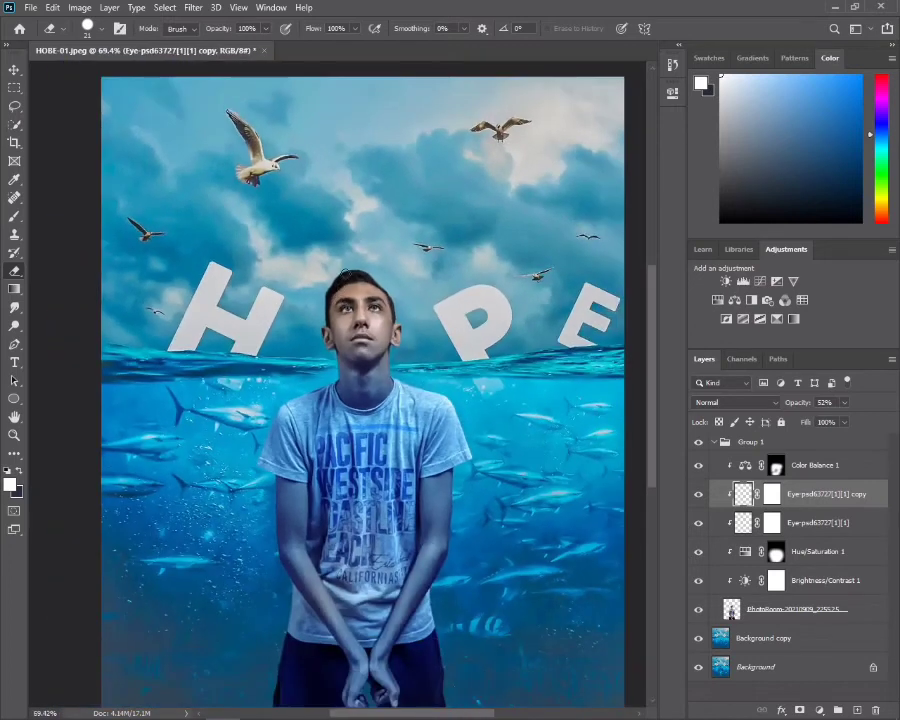
scroll(469, 270, "down", 1)
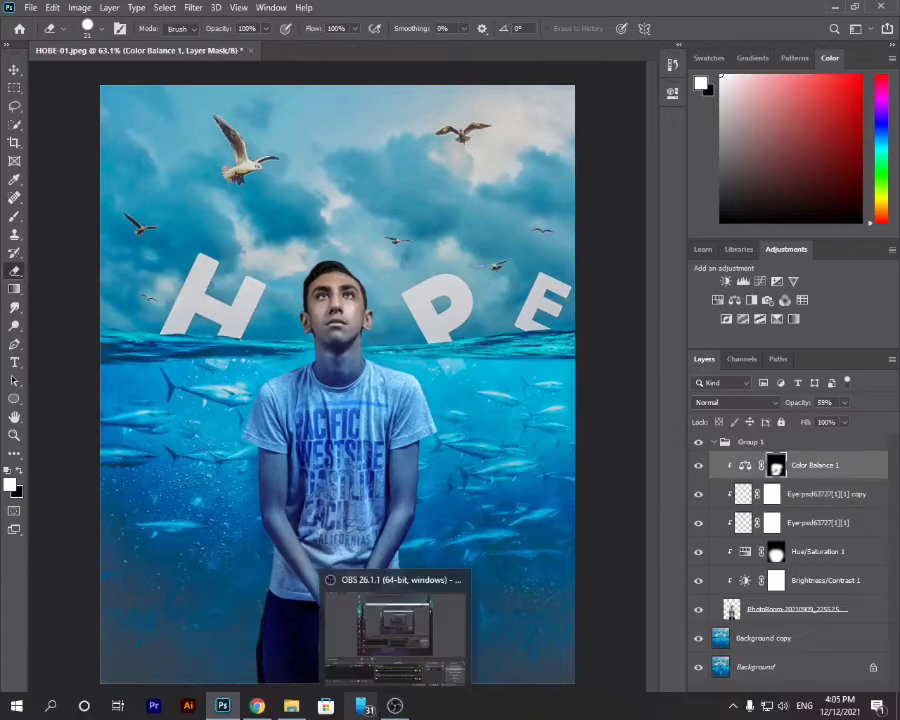
- Place the slasel shackle image on the poster, scaled to about 119% over the wrists
left_click(291, 713)
left_click_drag(312, 115, 222, 708)
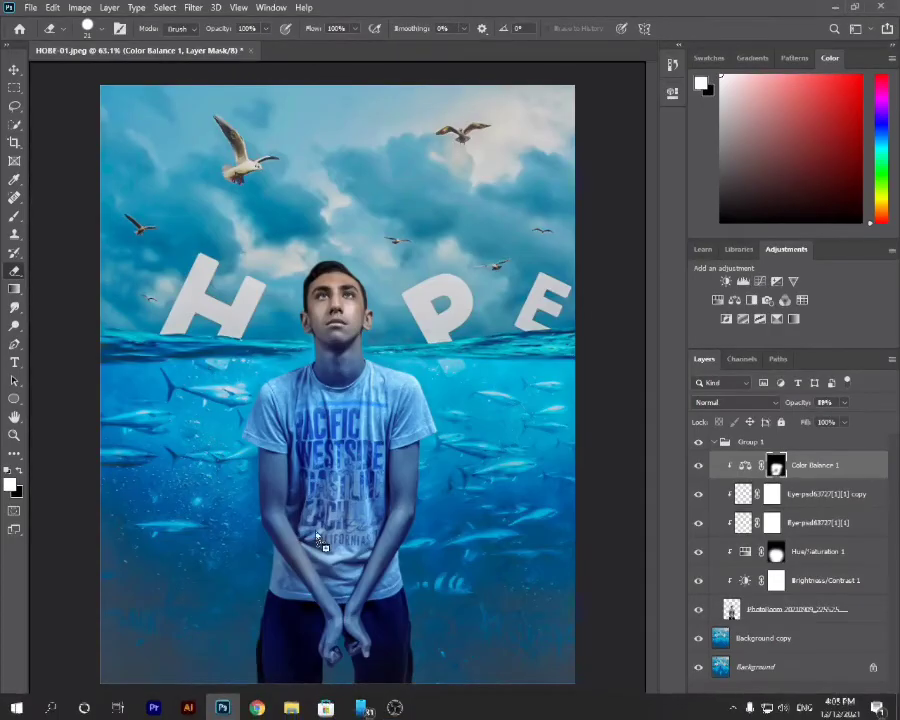
mouse_move(222, 708)
left_mouse_down()
mouse_move(327, 503)
mouse_move(332, 475)
left_mouse_up()
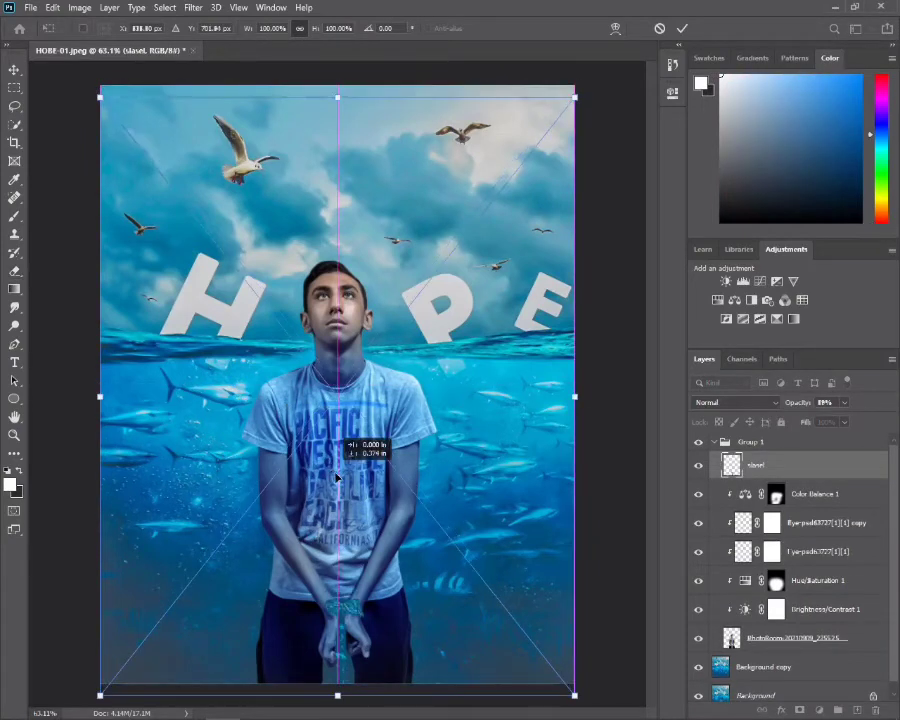
left_click_drag(574, 396, 624, 393)
mouse_move(482, 456)
left_mouse_down()
mouse_move(447, 455)
mouse_move(436, 432)
left_mouse_up()
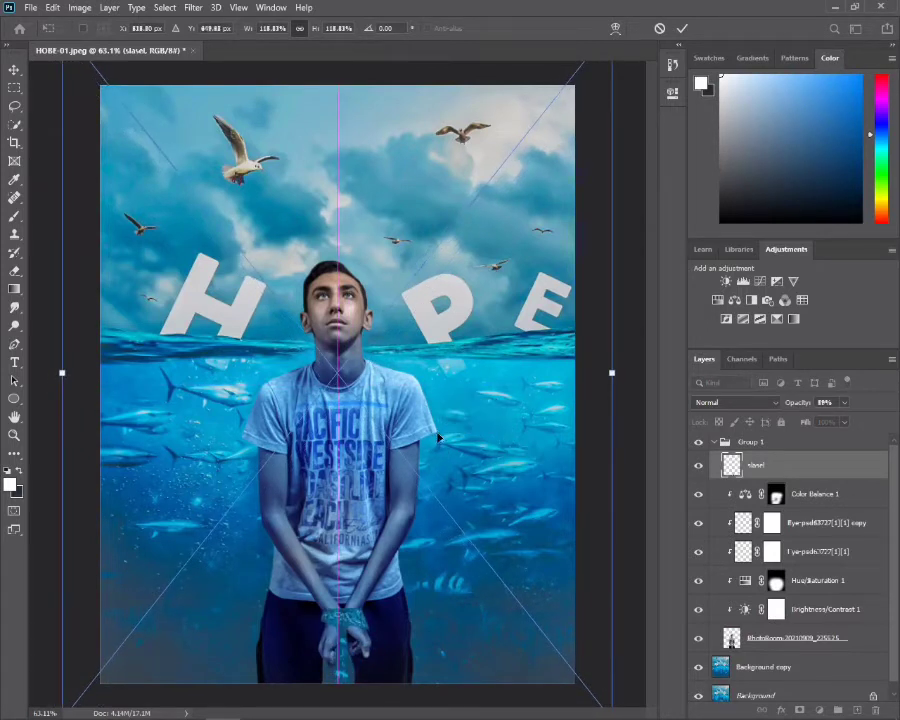
left_click(684, 29)
- Switch to the Eraser around the wrists and fit the whole poster in view
key("e")
scroll(334, 624, "up", 3)
scroll(334, 624, "up", 2)
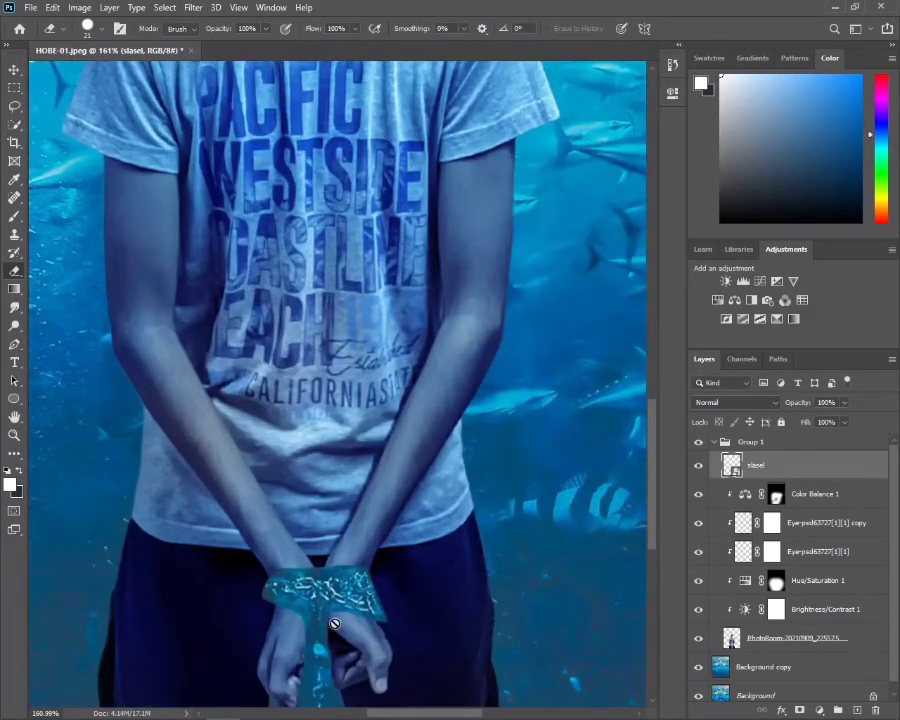
scroll(334, 624, "up", 3)
scroll(334, 624, "down", 3)
right_click(516, 120)
key("Escape")
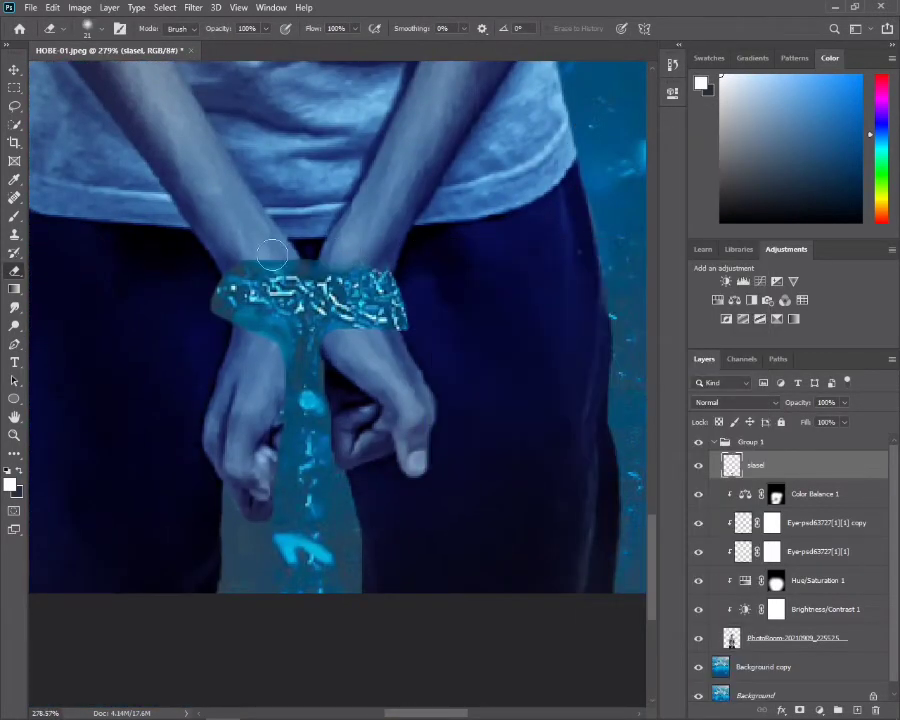
key("ctrl+0")
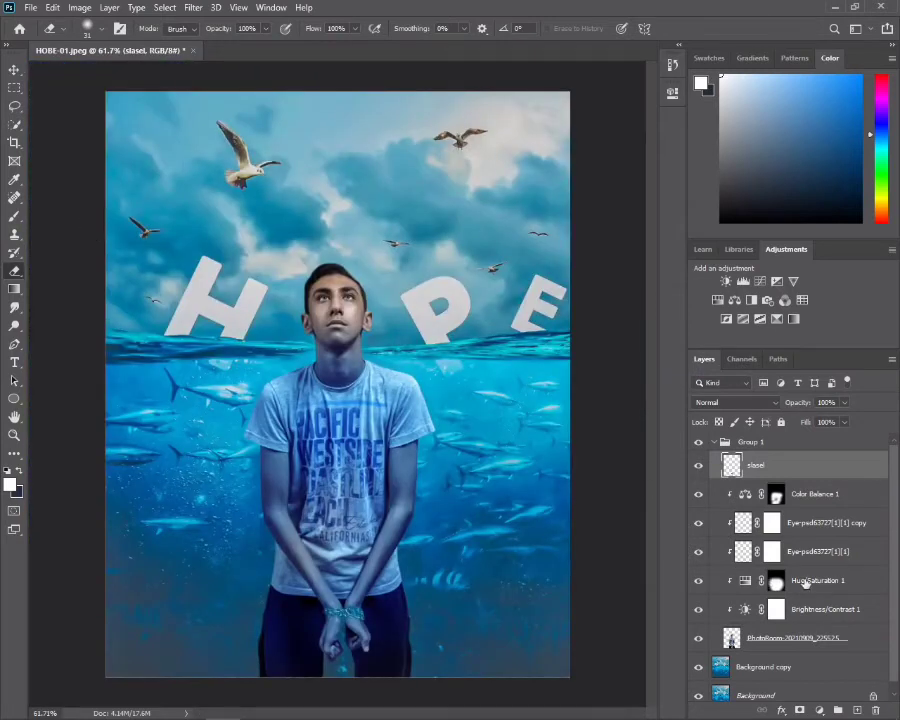
- Add a layer mask to the boy's photo layer and lower its opacity to 43%
left_click(776, 609)
key("ctrl+plus")
key("ctrl+plus")
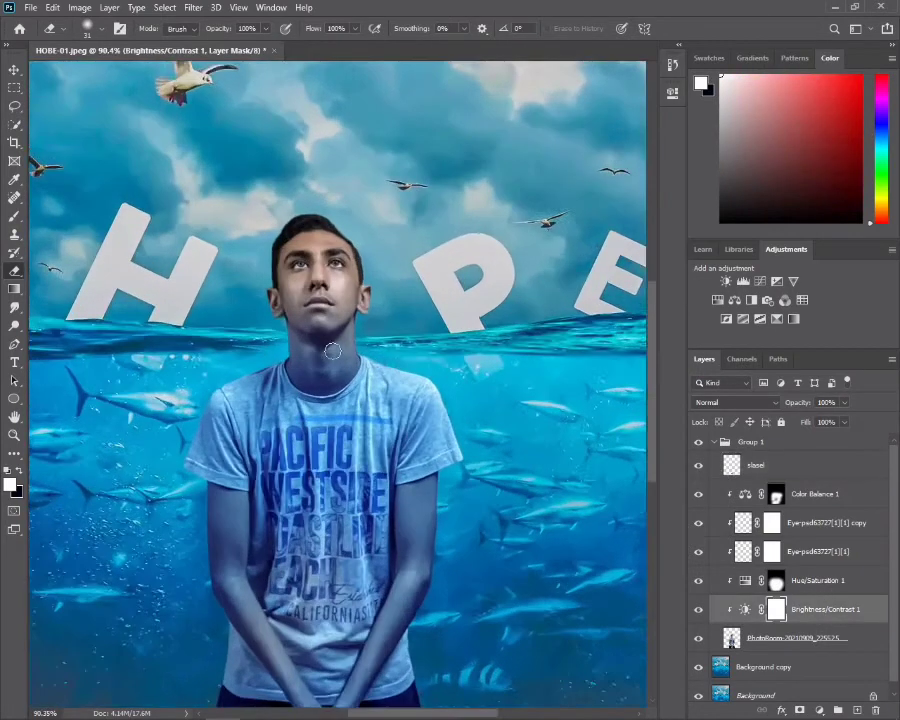
left_click(752, 645)
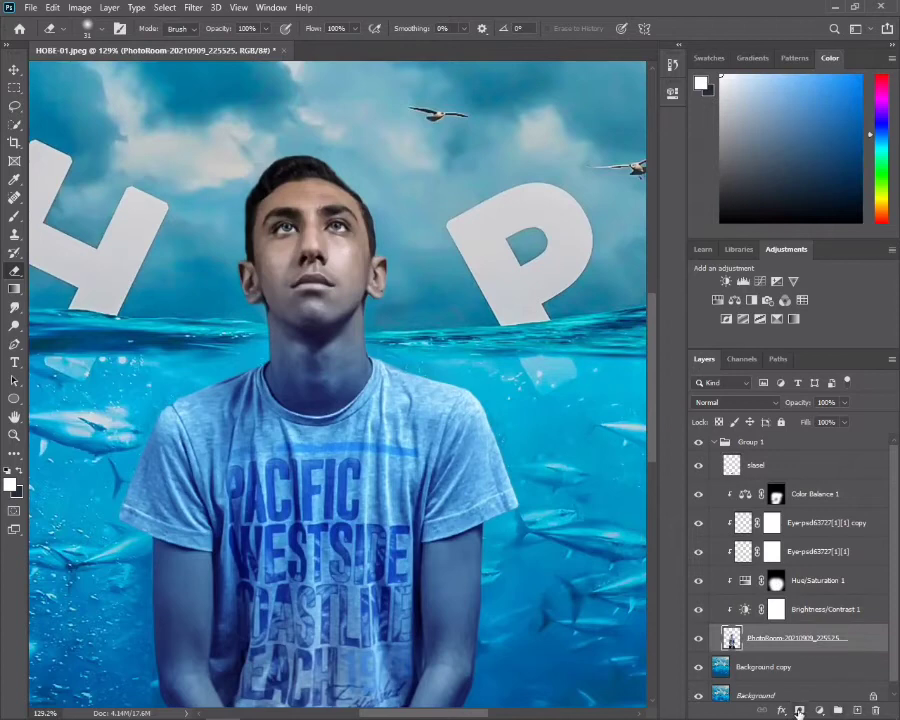
left_click(799, 711)
left_click(843, 402)
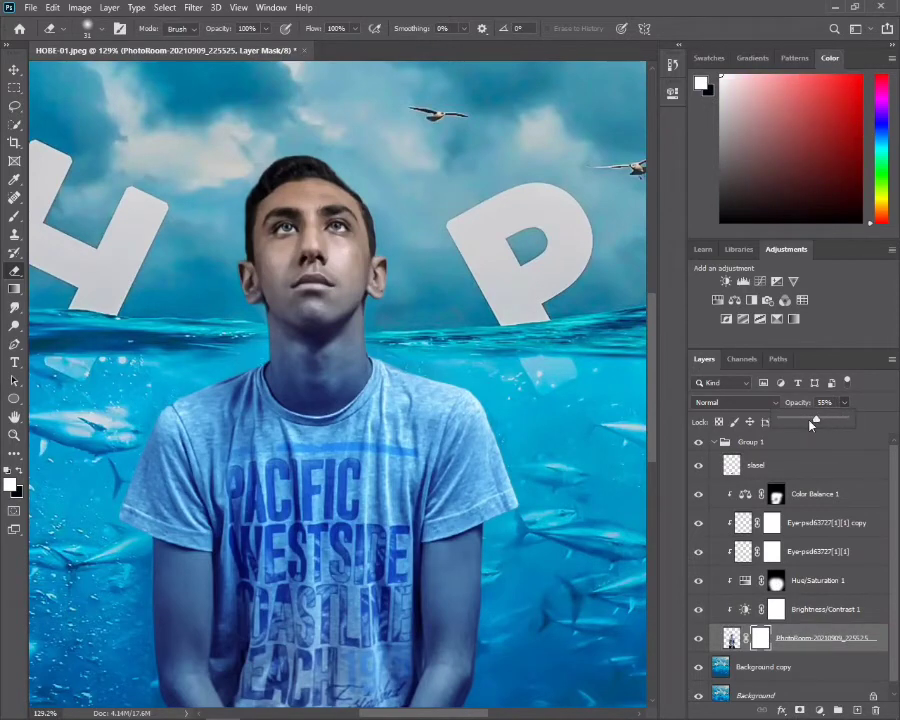
left_click_drag(810, 425, 803, 425)
- Reduce the eraser's flow and opacity and erase the boy's neck along the waterline
scroll(301, 322, "up", 5)
scroll(457, 373, "up", 4)
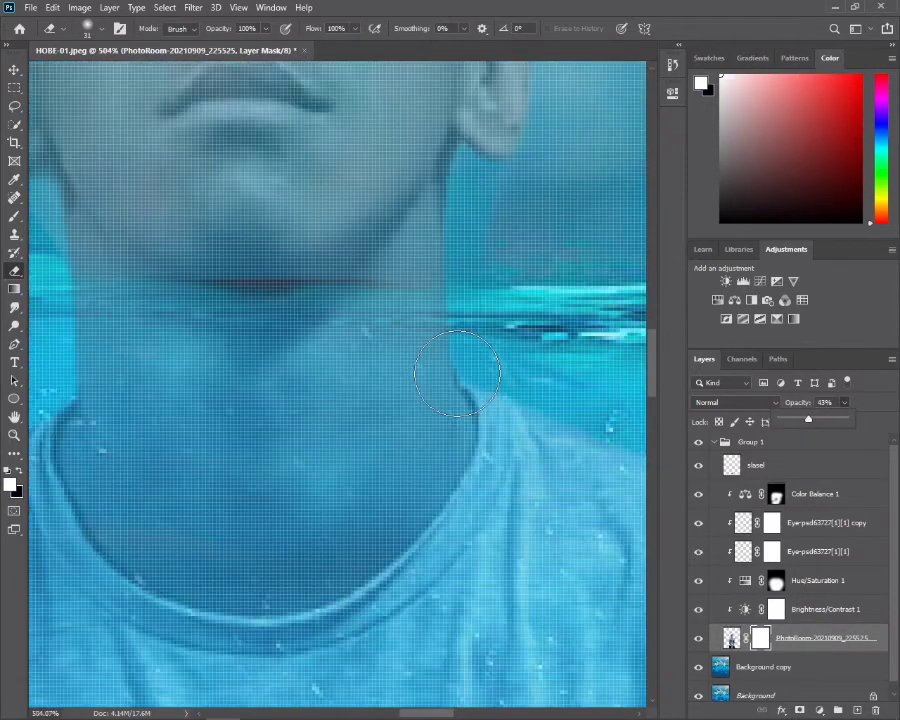
scroll(457, 373, "down", 4)
left_click(355, 30)
left_click(264, 29)
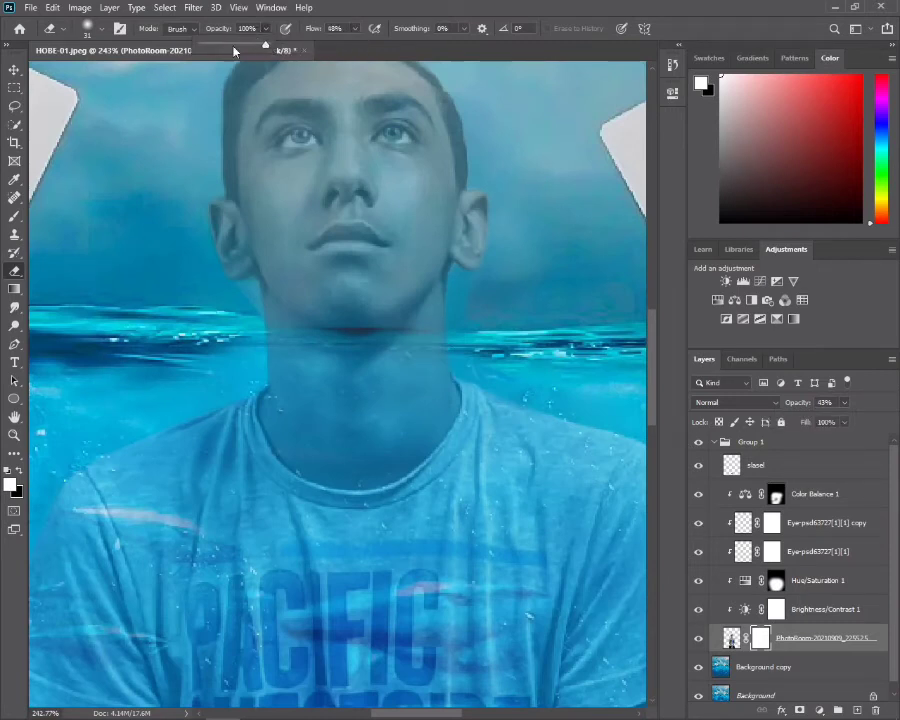
left_click_drag(191, 216, 241, 317)
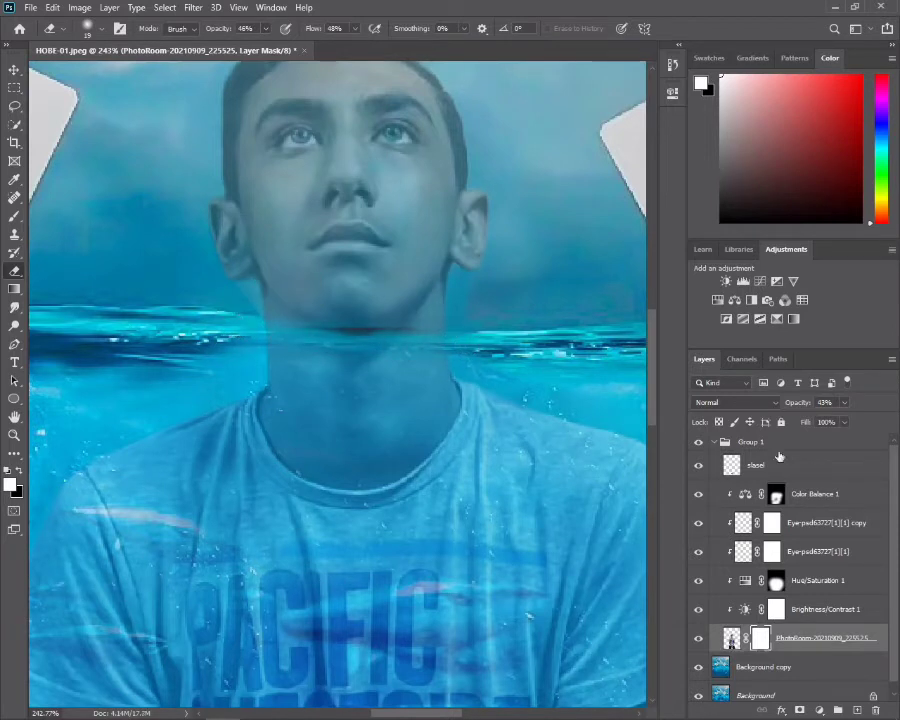
- Restore the boy layer to 100% opacity and fit the poster in view
left_click_drag(852, 424, 881, 424)
key("ctrl+0")
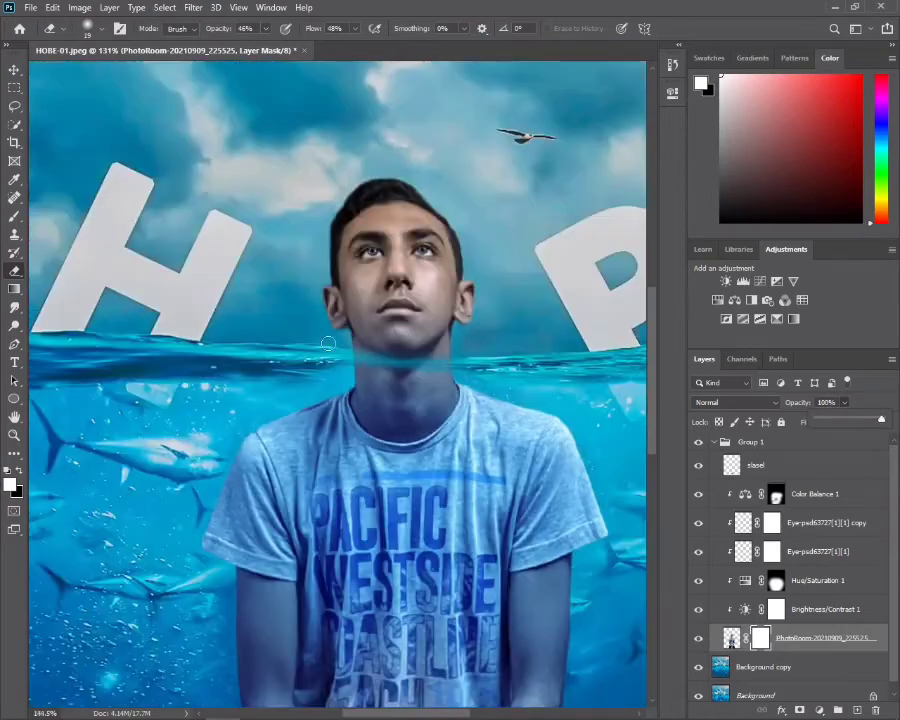
scroll(330, 320, "up", 5)
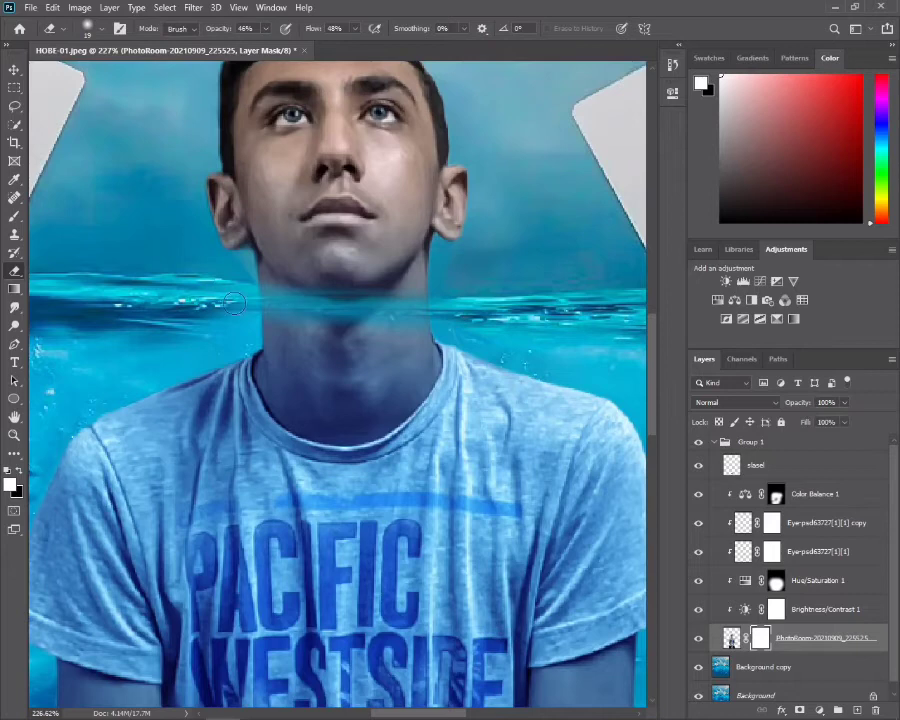
scroll(214, 310, "down", 1)
- Set the mask brush to about 41 px with 48% opacity and 67% flow
key("b")
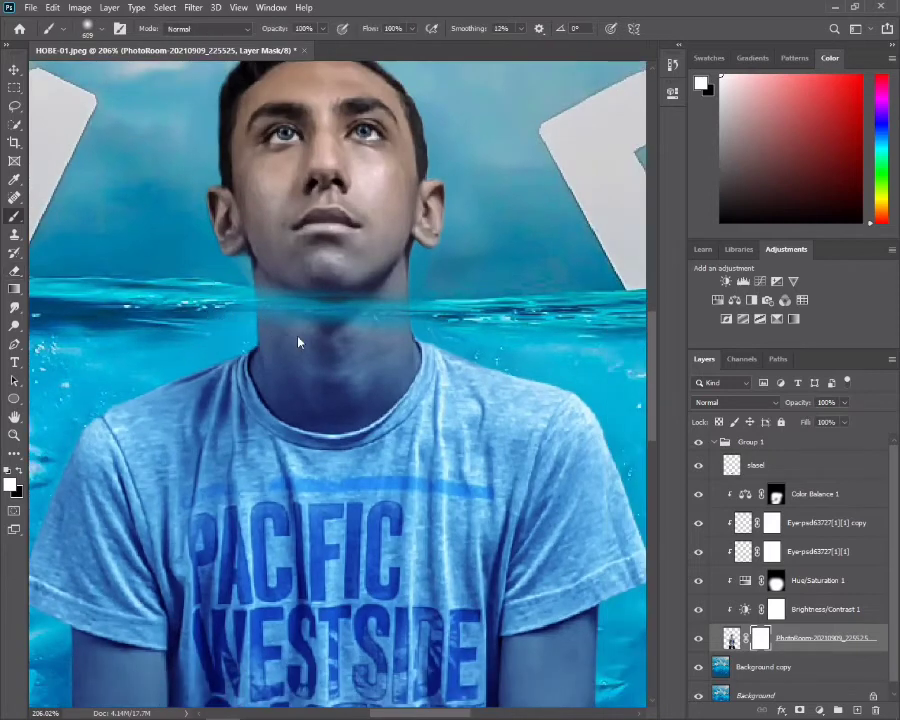
mouse_move(401, 385)
left_mouse_down()
mouse_move(337, 393)
mouse_move(242, 372)
left_mouse_up()
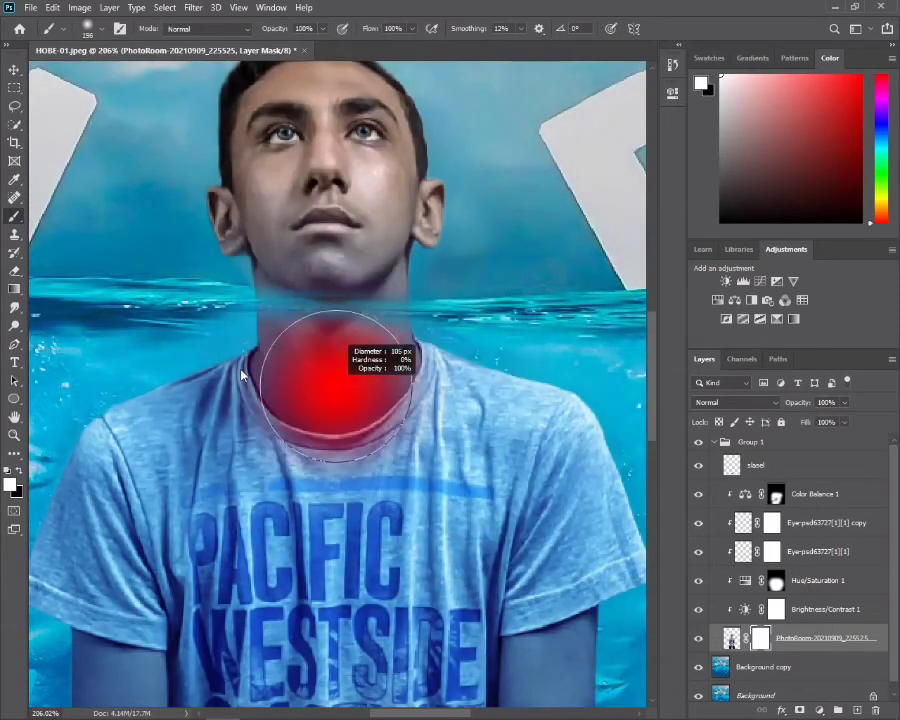
left_click_drag(350, 374, 296, 372)
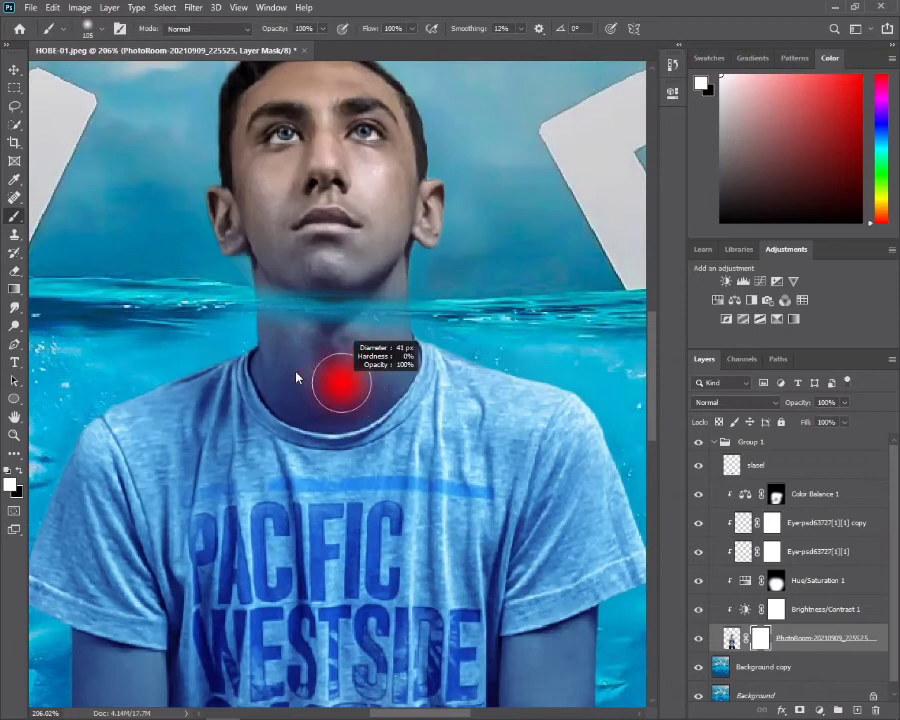
left_click(322, 28)
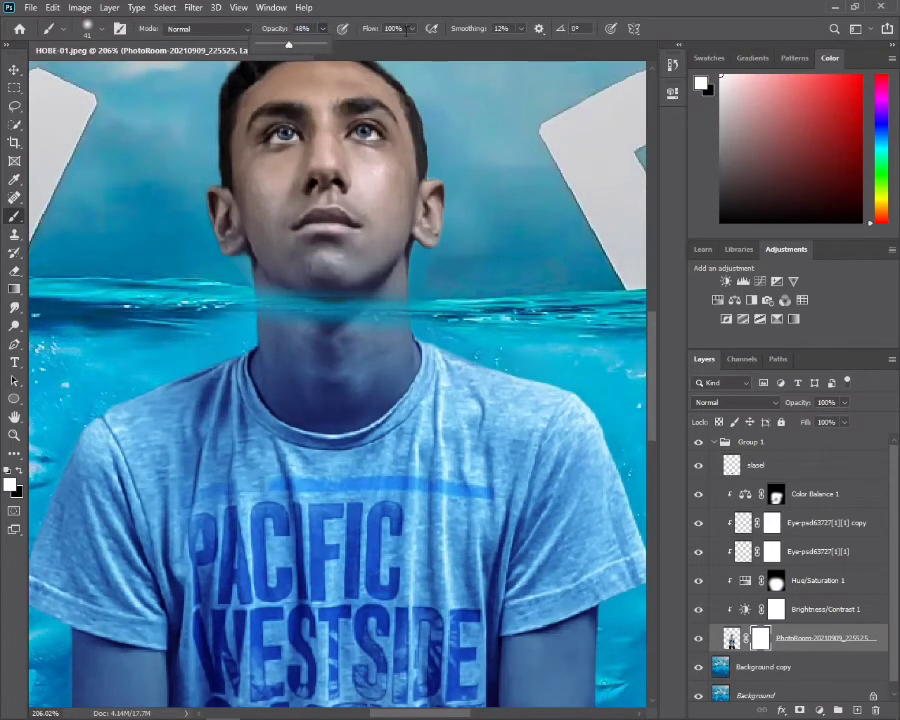
key("shift+6")
key("shift+7")
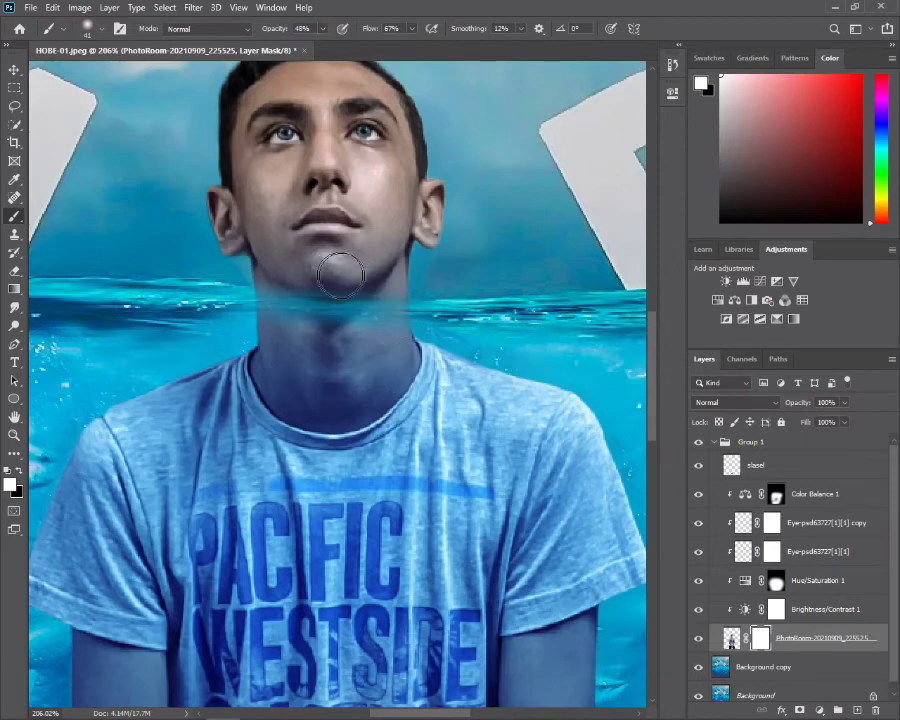
- Zoom in and out to inspect how the neck blends into the sea
scroll(341, 276, "down", 2)
scroll(428, 282, "down", 5)
scroll(145, 376, "down", 3)
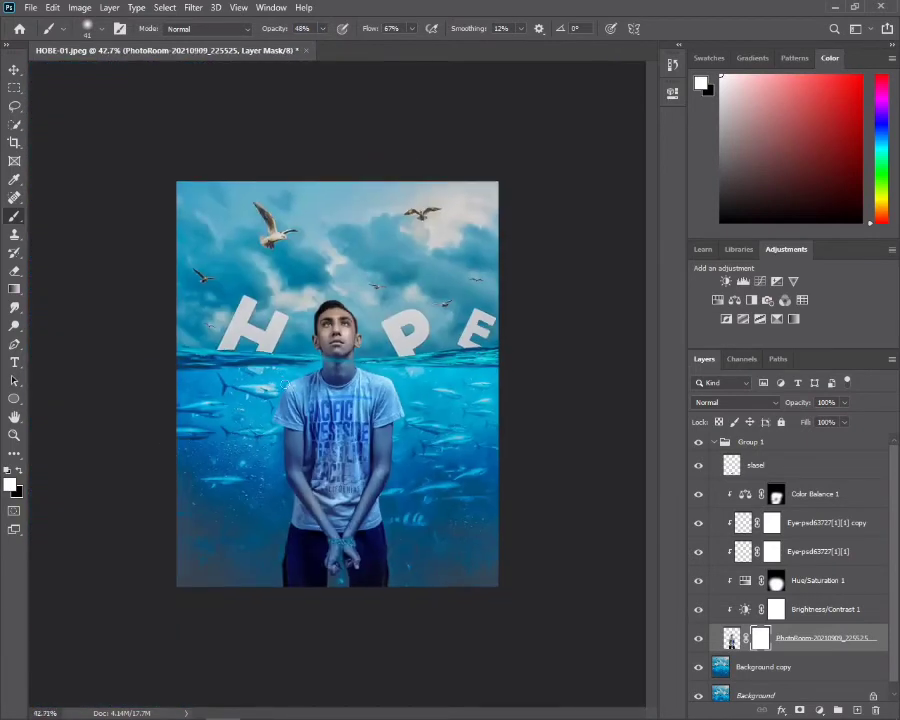
scroll(286, 383, "up", 2)
scroll(285, 375, "up", 3)
scroll(285, 370, "up", 2)
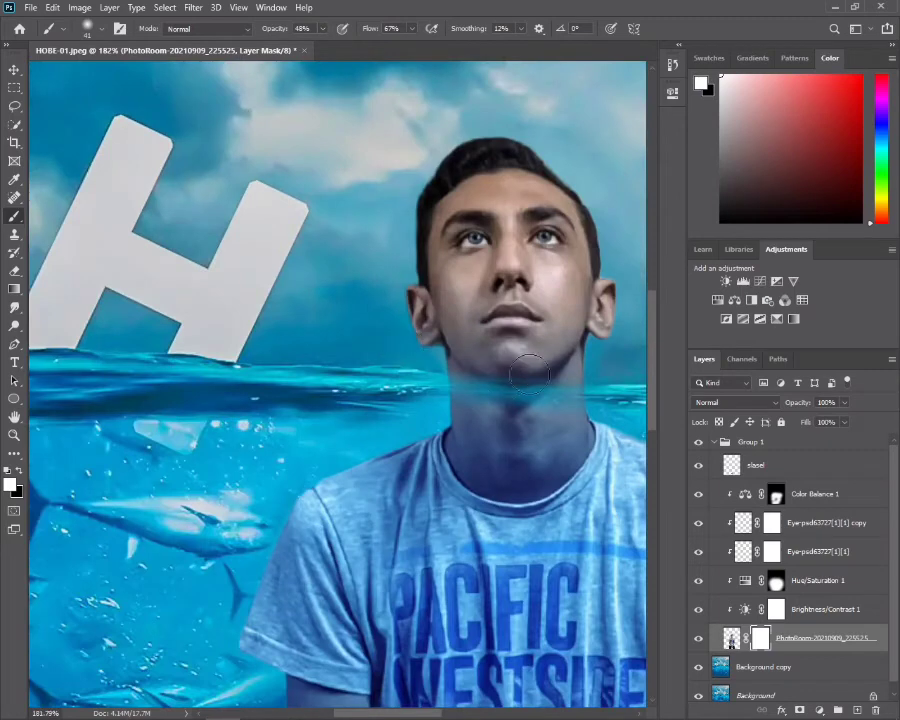
scroll(345, 300, "down", 3)
scroll(345, 300, "down", 2)
scroll(357, 320, "up", 3)
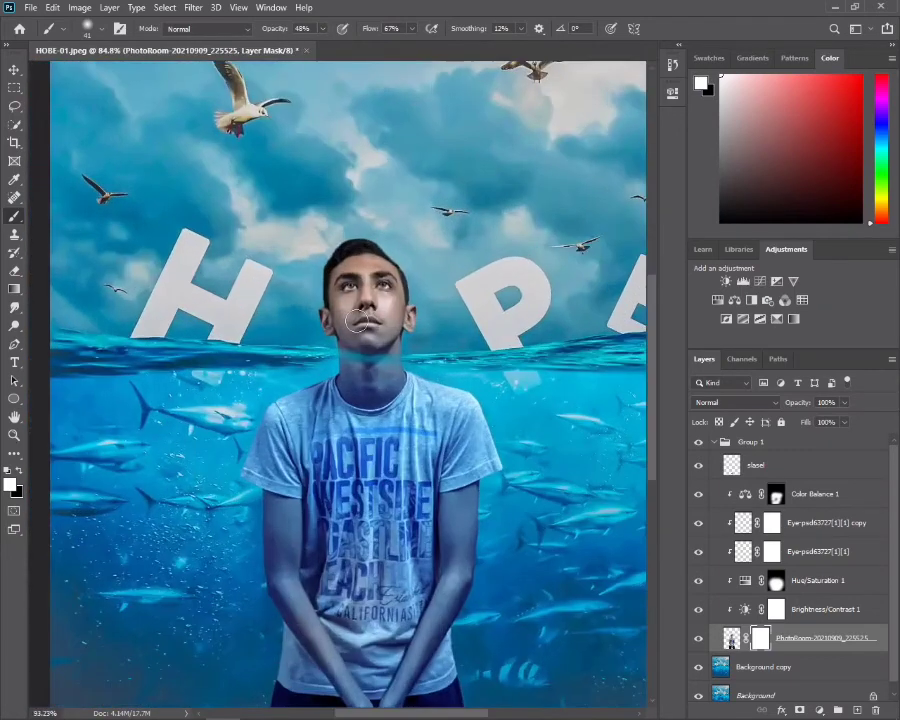
scroll(357, 320, "up", 2)
scroll(208, 387, "down", 2)
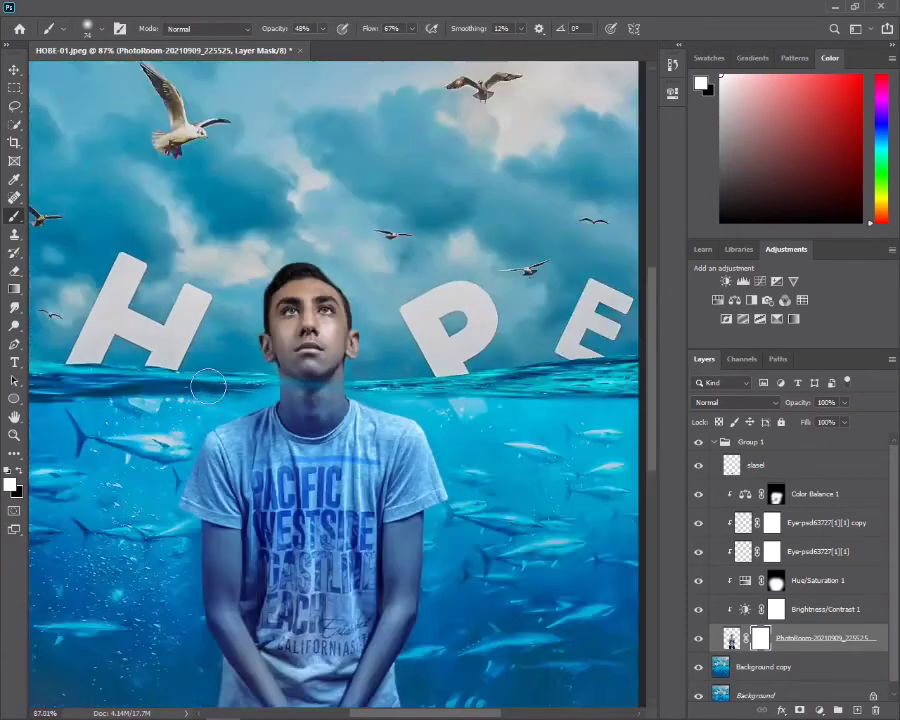
scroll(360, 320, "down", 3)
scroll(340, 328, "down", 2)
scroll(336, 330, "up", 3)
scroll(336, 330, "down", 1)
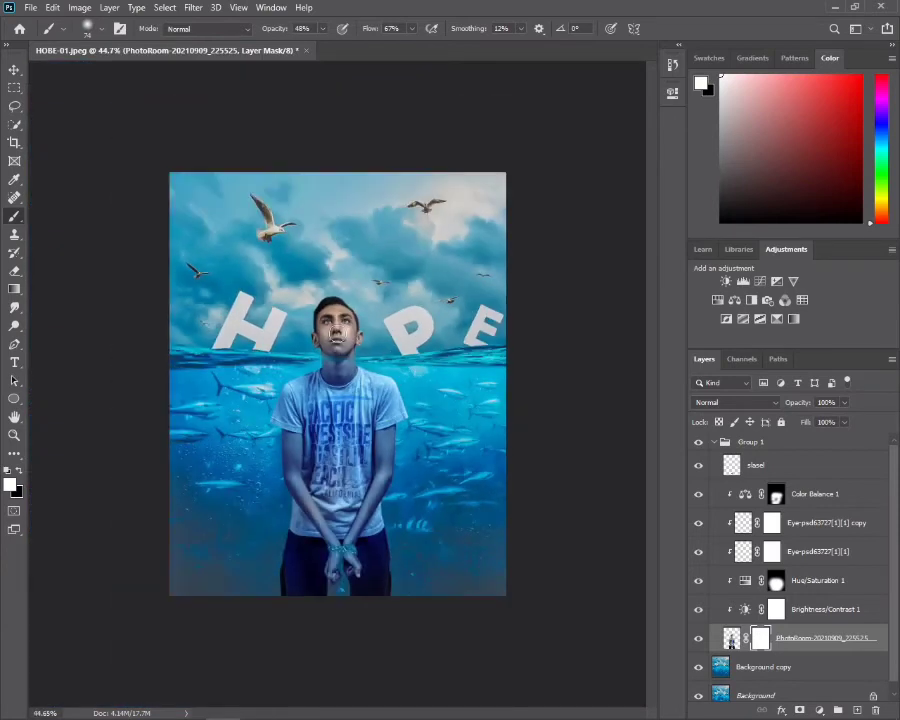
scroll(336, 333, "up", 4)
scroll(388, 374, "down", 2)
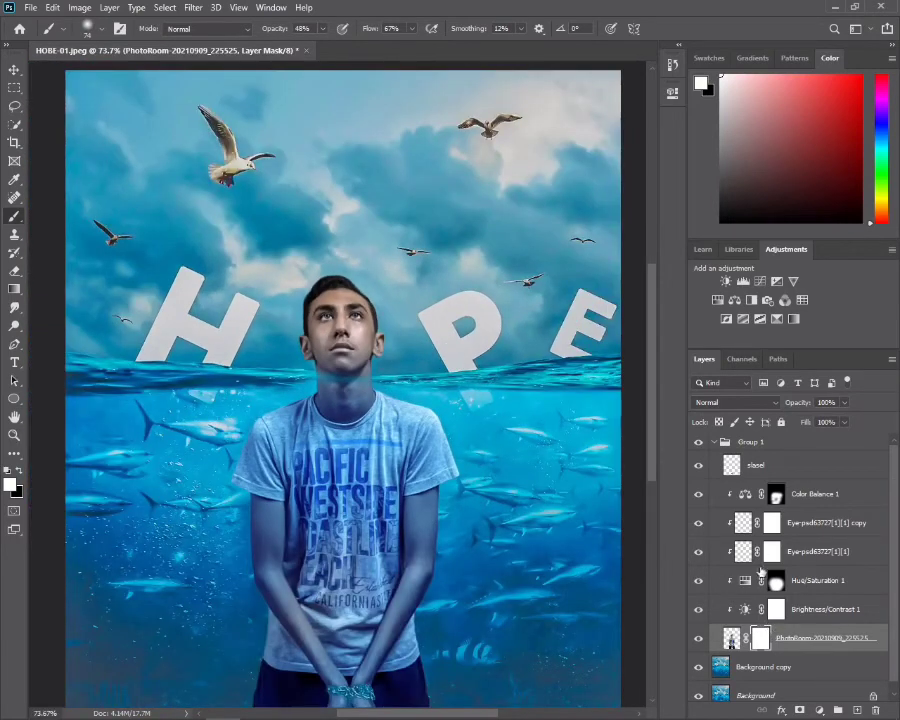
scroll(300, 370, "up", 1)
scroll(369, 403, "down", 2)
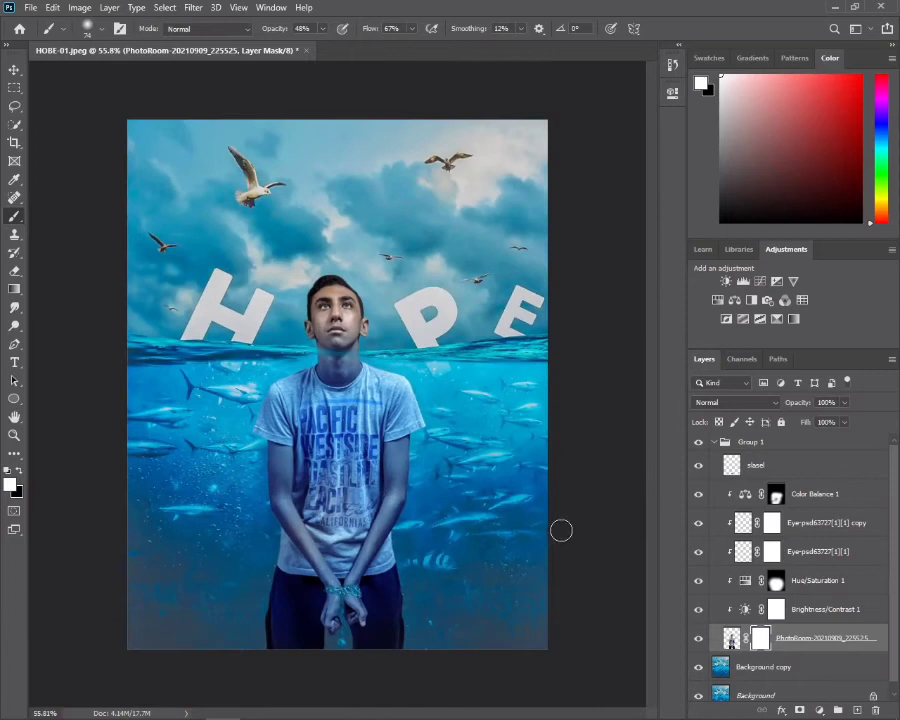
scroll(560, 392, "up", 2)
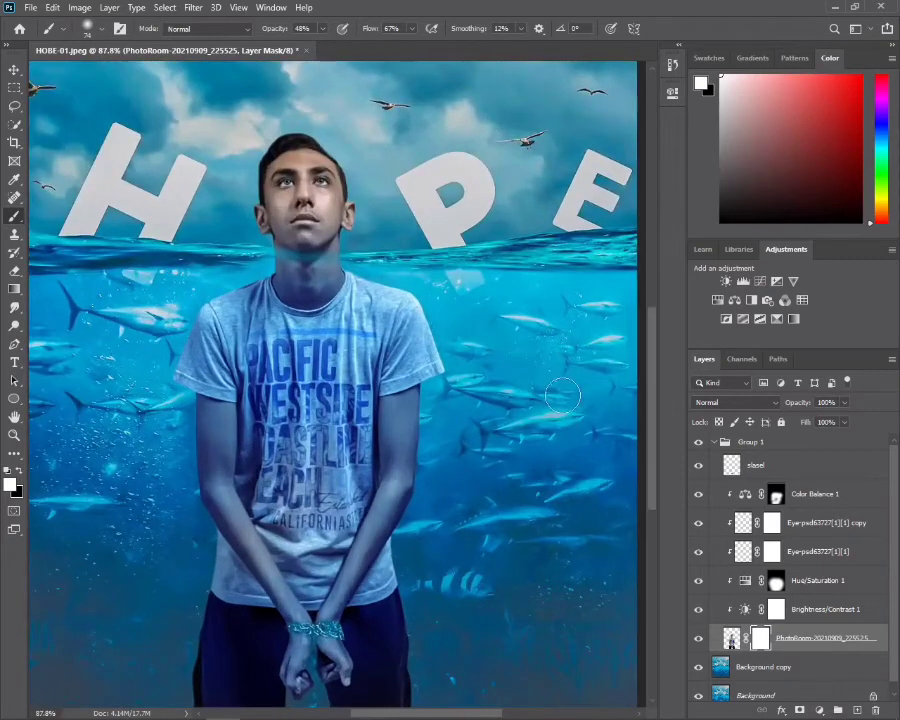
scroll(550, 424, "up", 2)
scroll(556, 476, "up", 2)
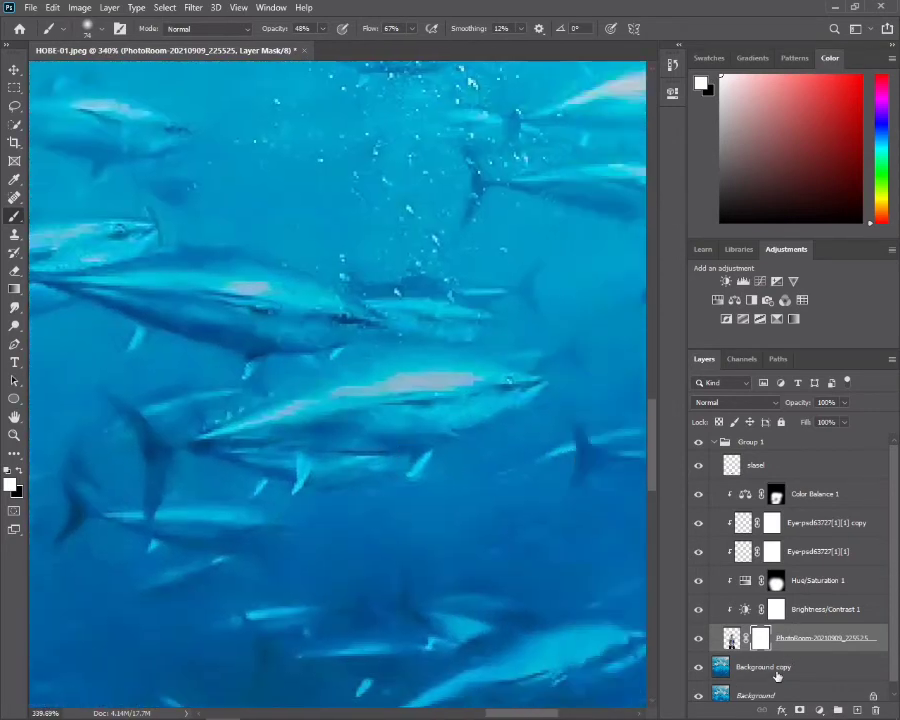
- Lasso a fish on Background copy, copy it to Layer 1 and bring it to the top
left_click(776, 667)
key("l")
mouse_move(124, 388)
left_mouse_down()
mouse_move(164, 470)
mouse_move(540, 374)
left_mouse_up()
key("ctrl+j")
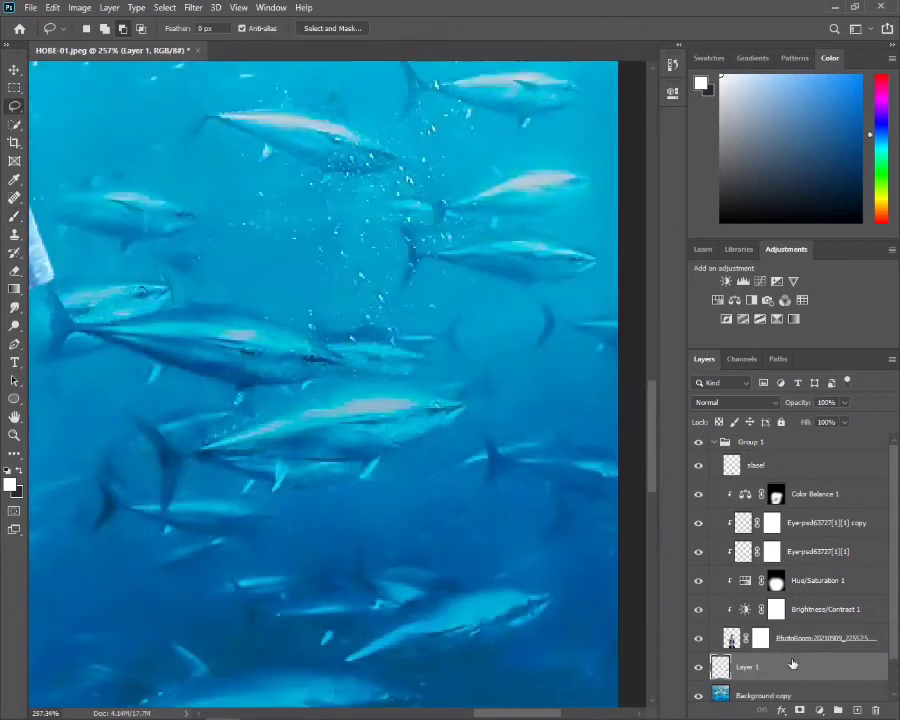
key("ctrl+shift+bracketright")
key("ctrl+0")
- Move, enlarge about 140% and tilt the fish beside the boy's hands
key("ctrl+t")
left_click_drag(500, 478, 380, 630)
left_click_drag(440, 665, 424, 669)
left_click(697, 29)
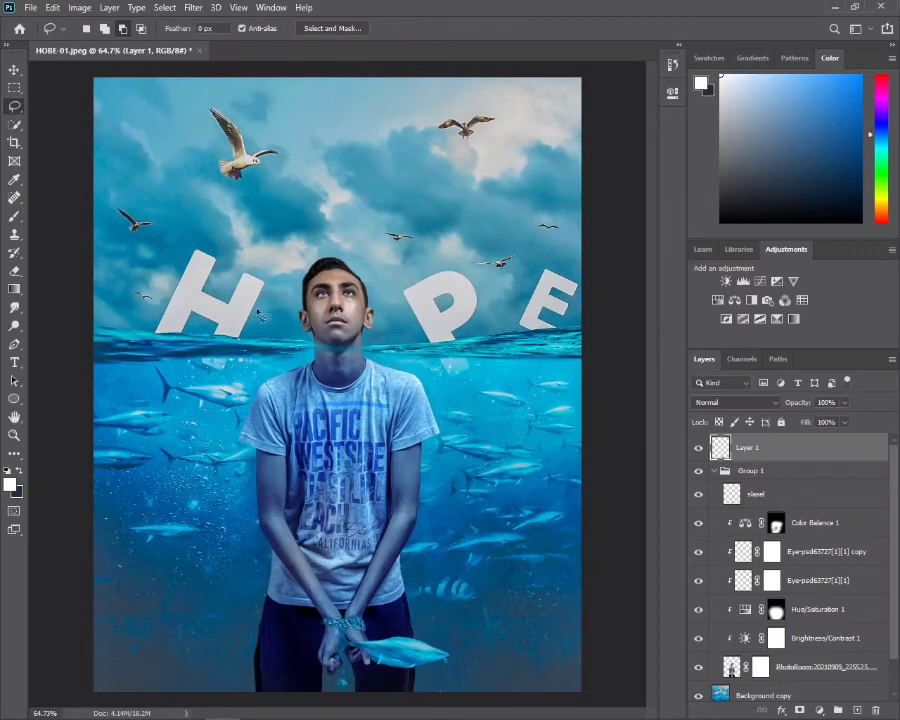
left_click(86, 8)
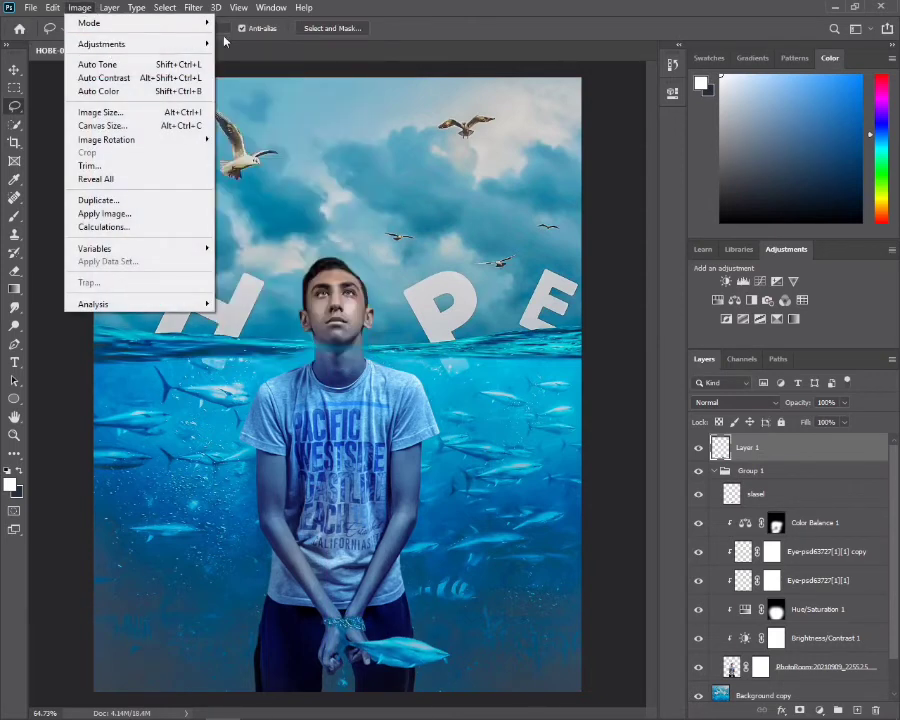
- Raise the fish's contrast to about 40 with Brightness/Contrast
left_click(238, 44)
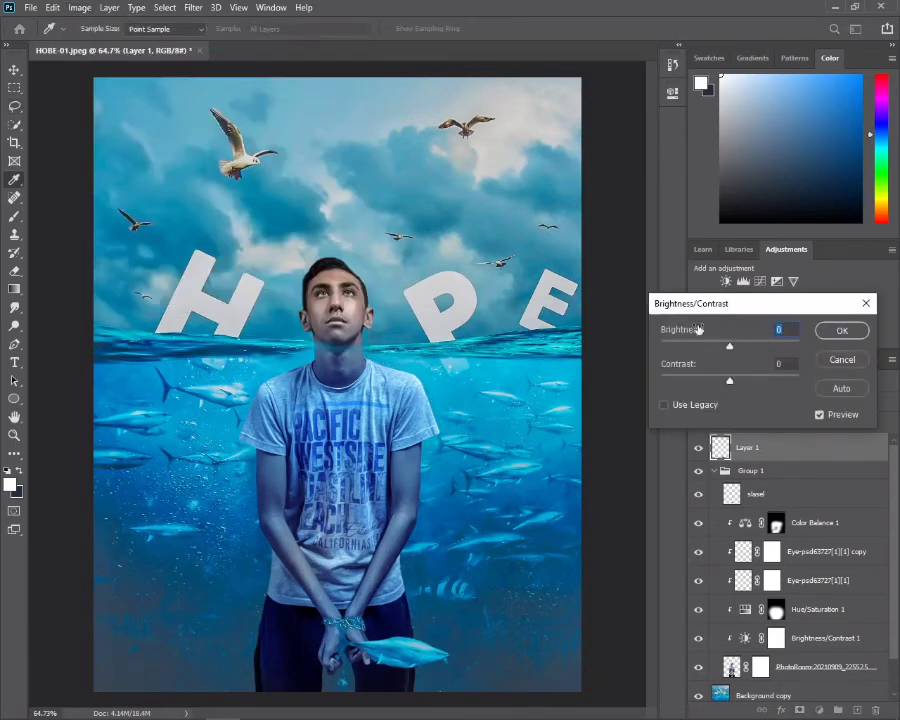
left_click(760, 379)
left_click(842, 330)
key("l")
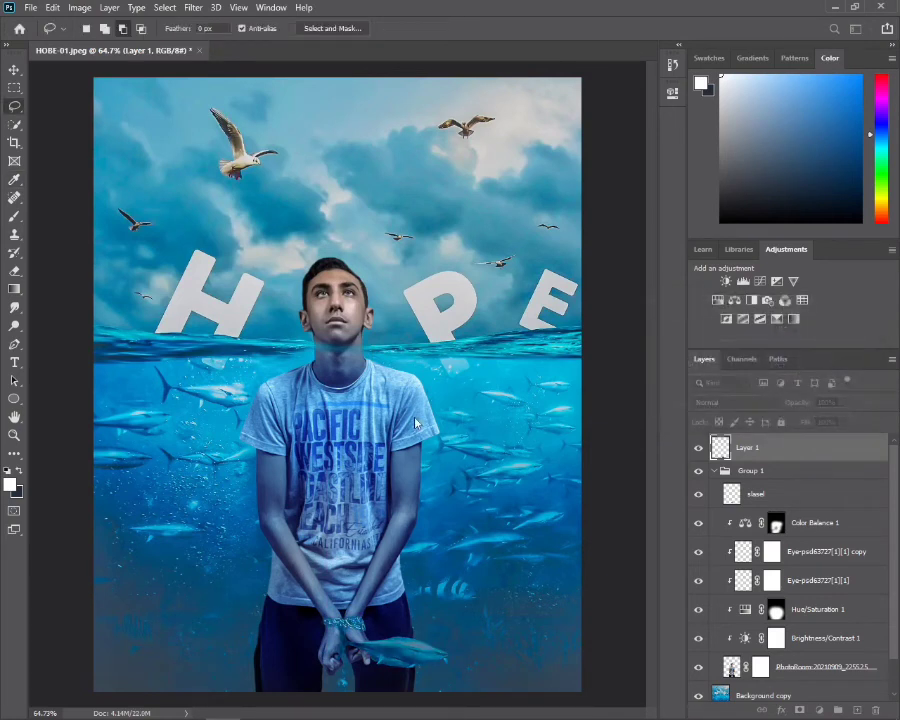
- Add a new empty Layer 2 above the fish
scroll(124, 291, "down", 2)
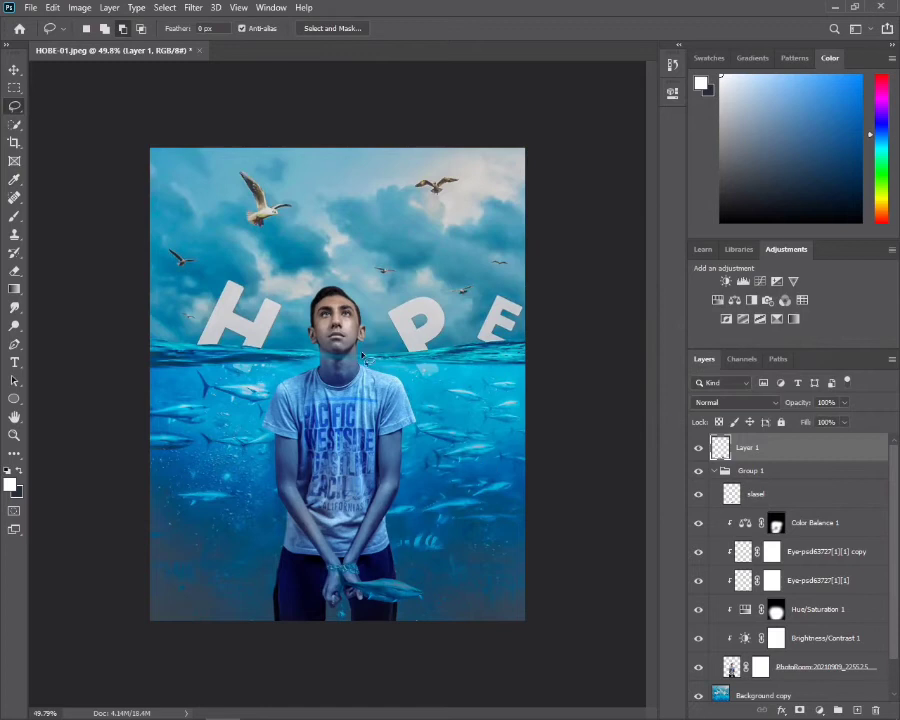
scroll(477, 611, "up", 1)
scroll(320, 543, "up", 1)
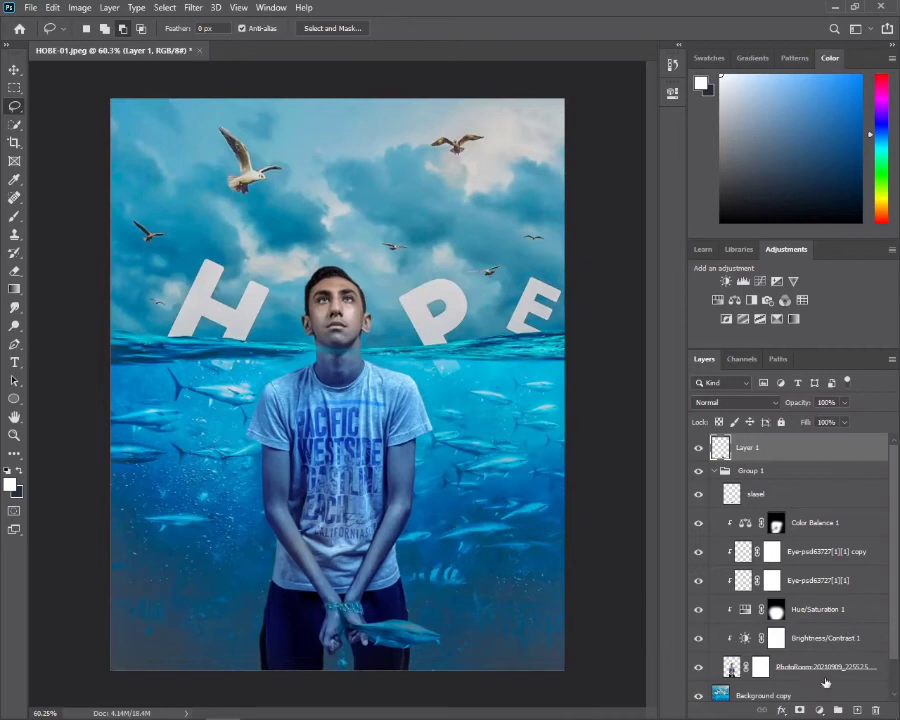
left_click(857, 710)
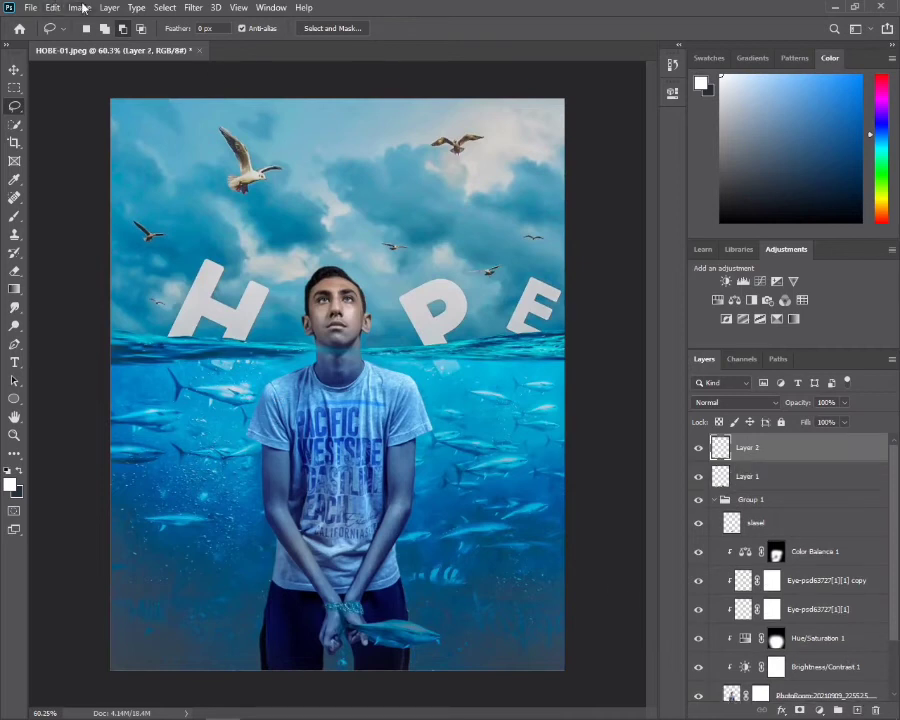
- Merge the whole composite into Layer 2 using Apply Image
left_click(79, 7)
left_click(165, 213)
left_click(566, 218)
left_click(193, 7)
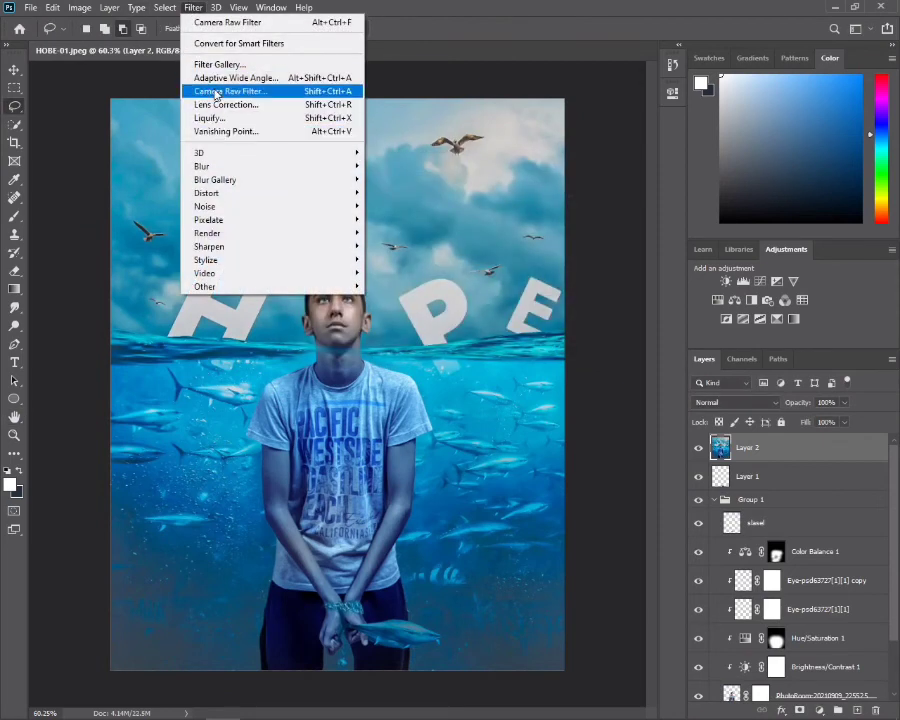
left_click(216, 93)
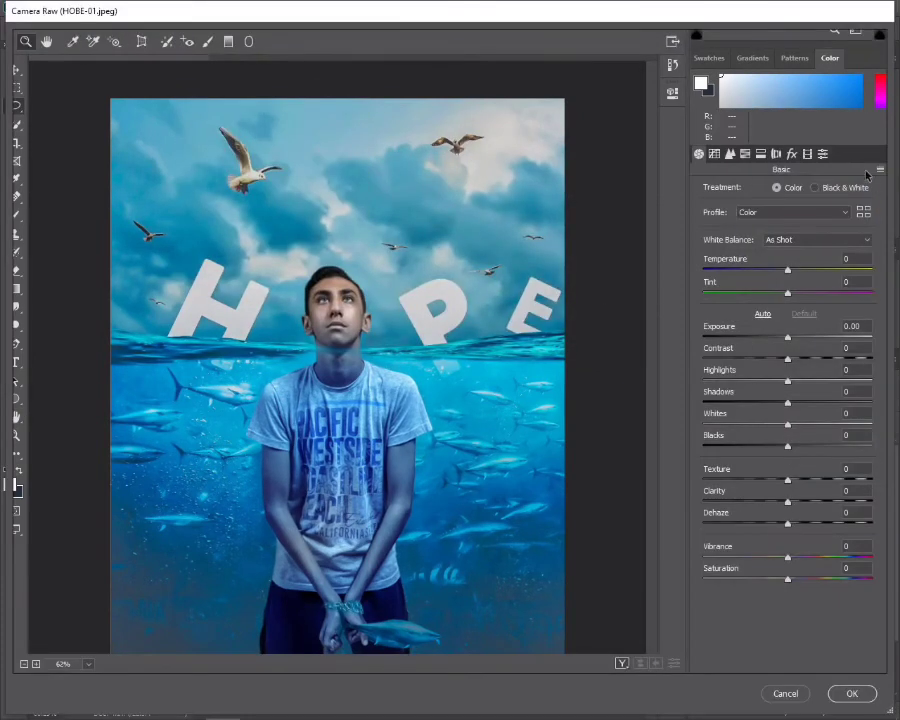
- Apply Camera Raw's Natural preset and set Temperature −7, Exposure −0.70 and highlights
left_click(822, 154)
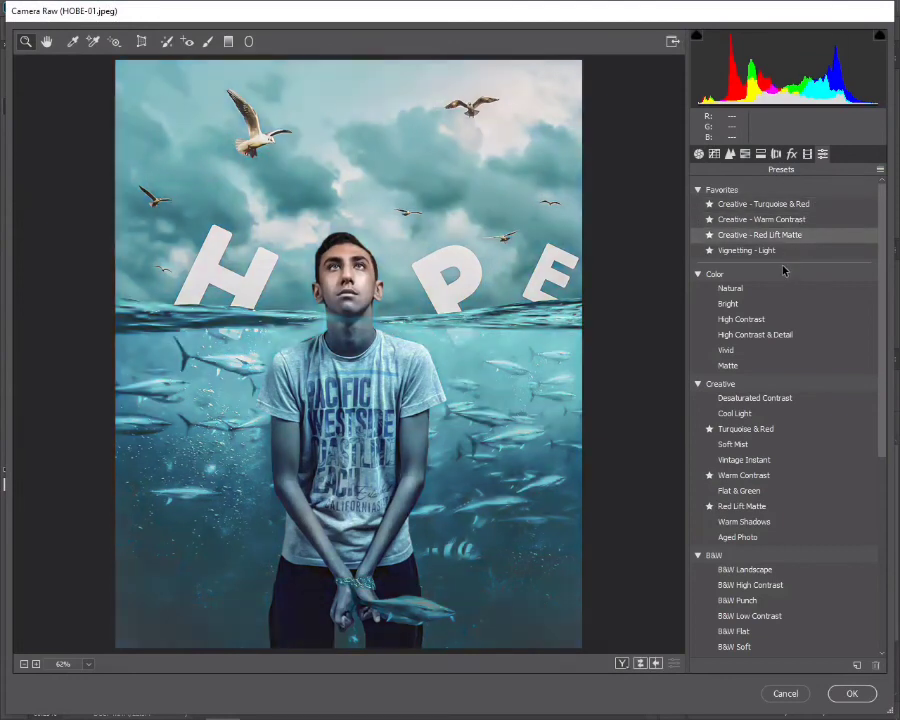
left_click(733, 291)
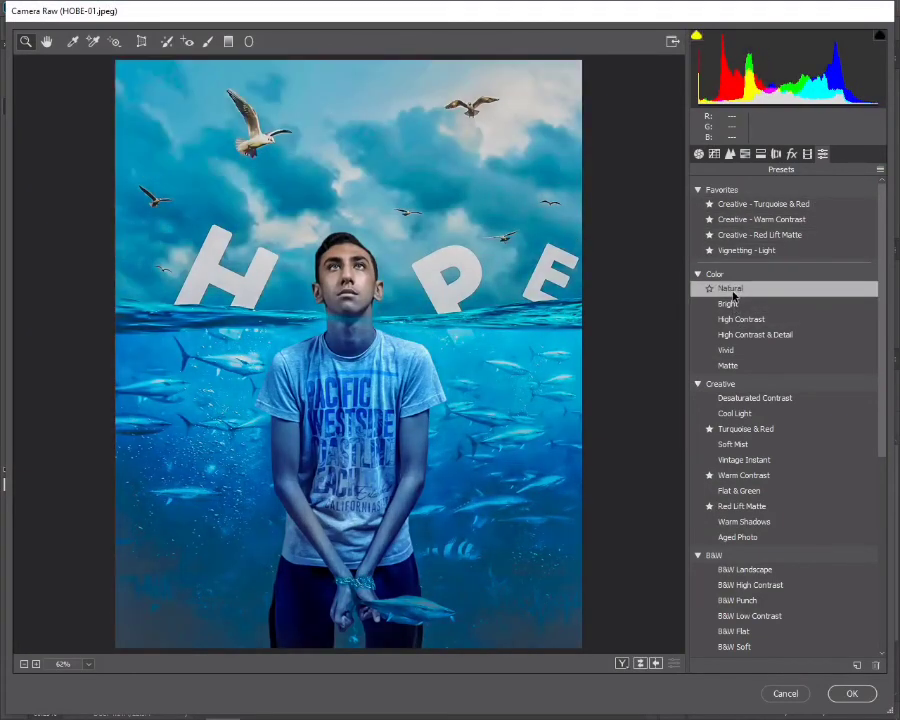
left_click(698, 153)
left_click(782, 269)
left_click(782, 337)
left_click(802, 380)
- Fine-tune two more Basic tone sliders and apply the Camera Raw grade
left_click_drag(787, 501, 810, 501)
left_click_drag(787, 579, 800, 579)
left_click(729, 153)
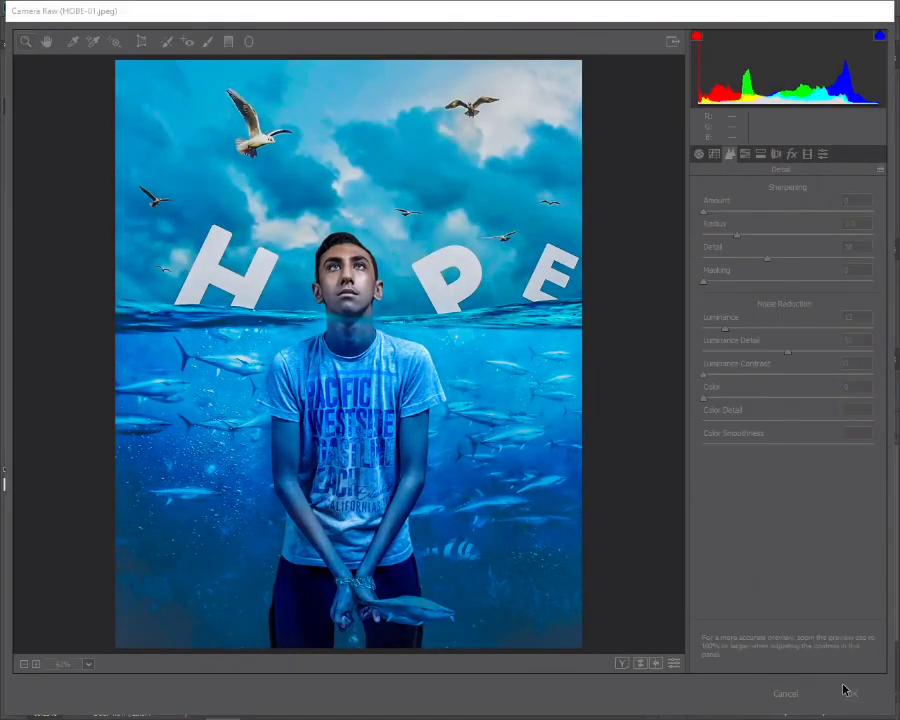
left_click(852, 693)
left_click(31, 7)
- Save the poster as a JPEG in the hobe folder via Save As
left_click(45, 175)
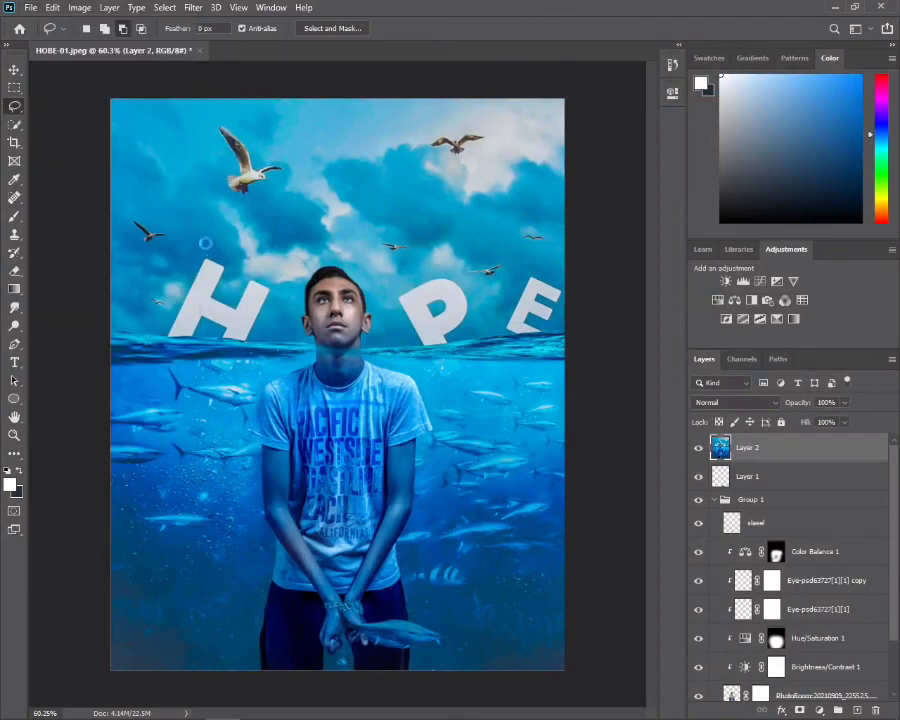
double_click(325, 110)
left_click(200, 305)
left_click(150, 414)
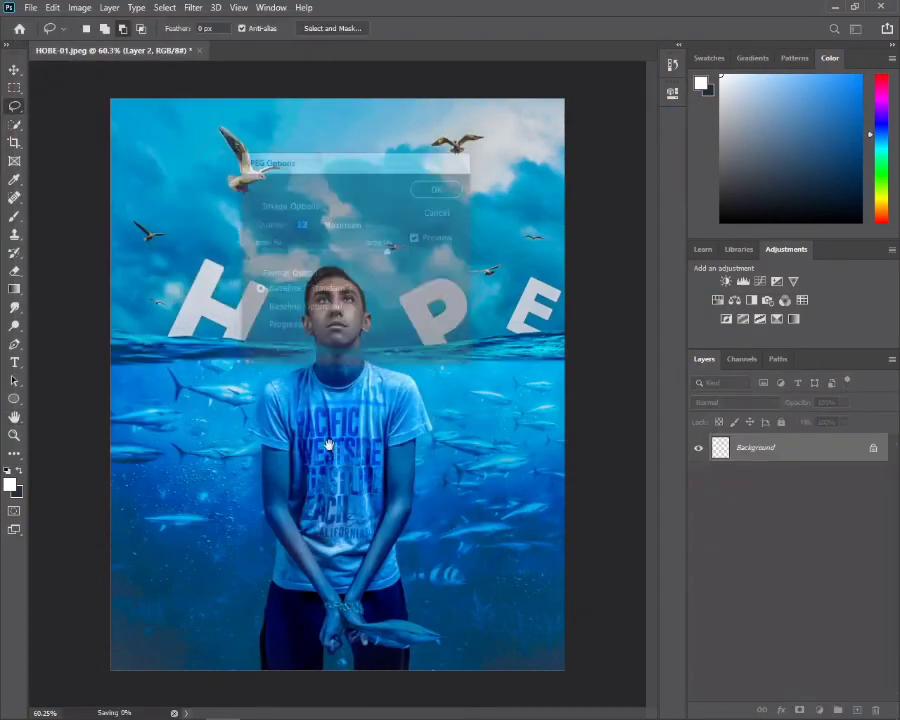